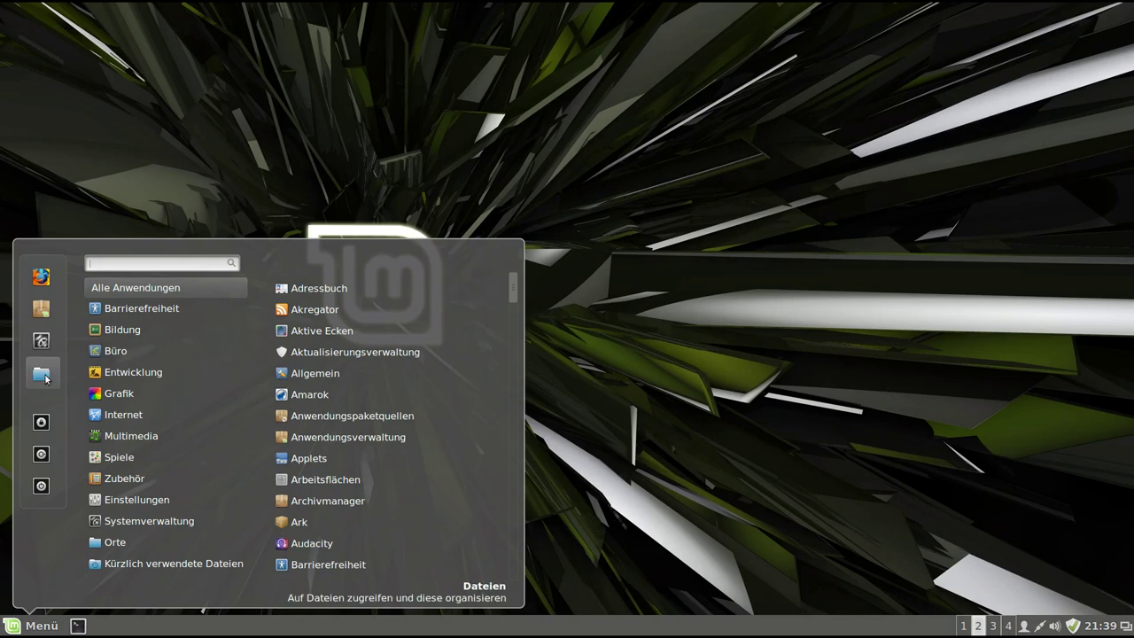
Check the file manager's version information in its about dialog, close it and reposition the home folder window.
left_click_drag(637, 149, 637, 98)
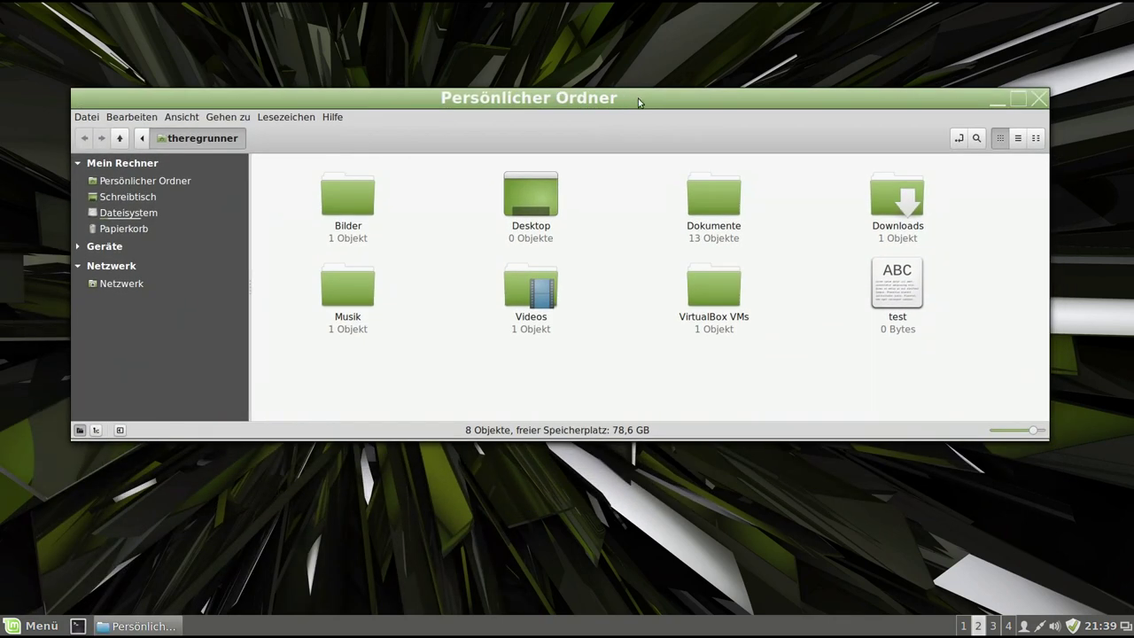
left_click(335, 118)
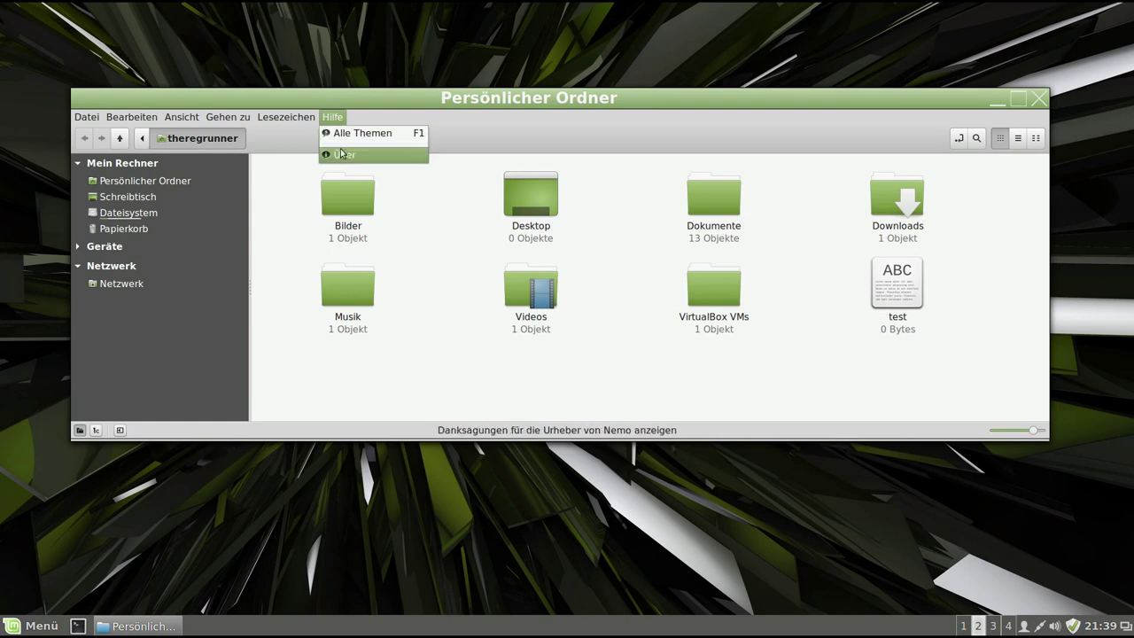
left_click(342, 154)
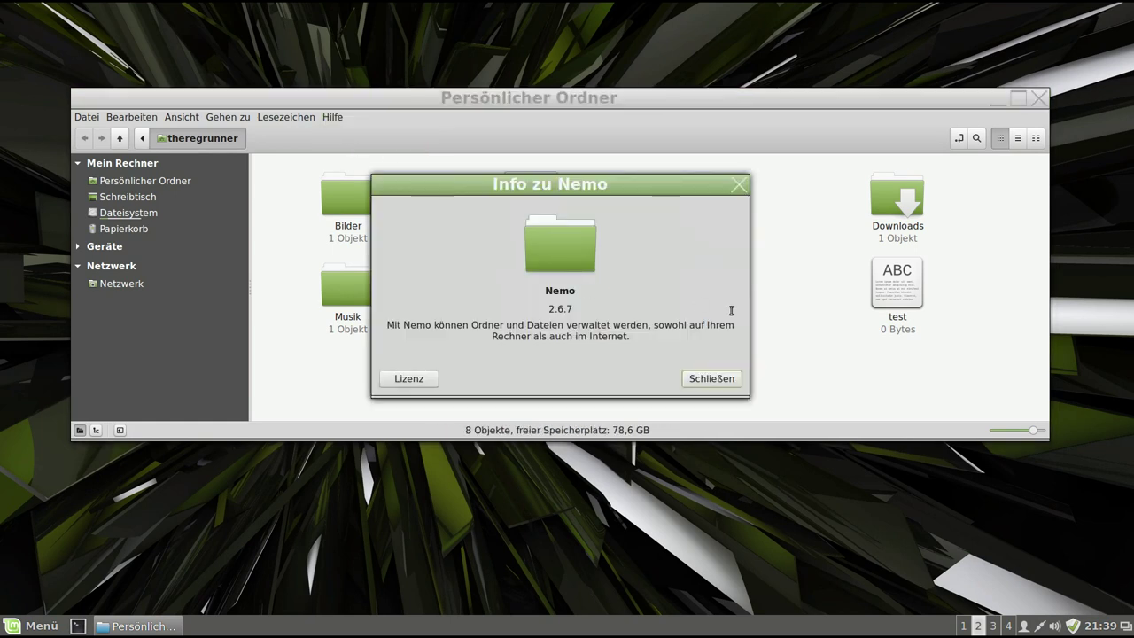
left_click(721, 382)
left_click_drag(810, 92, 801, 96)
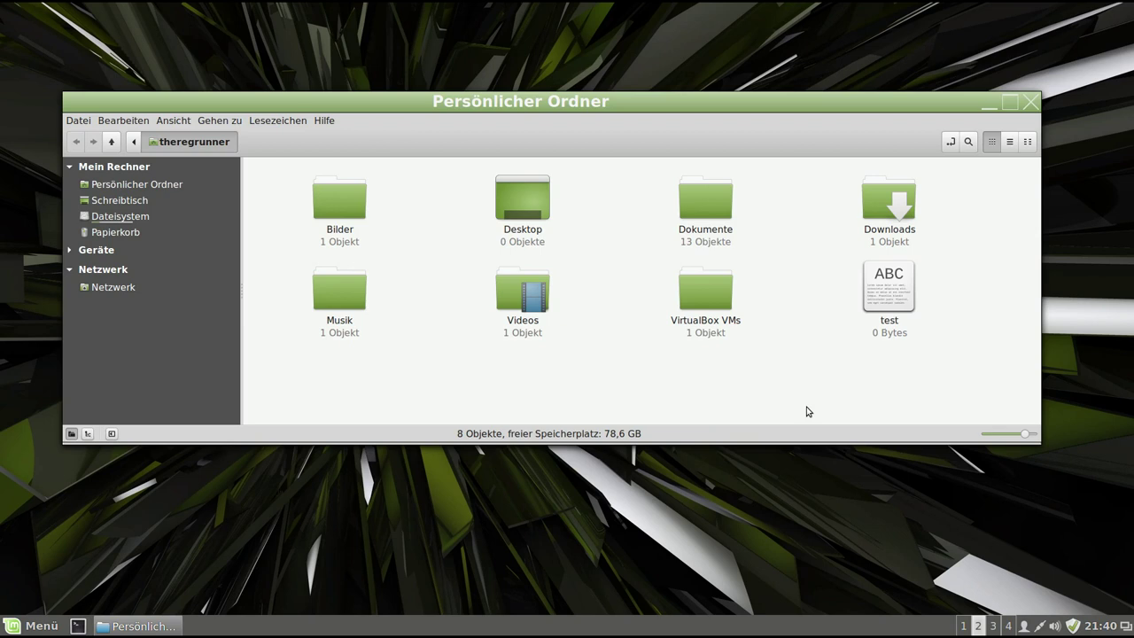
left_click_drag(766, 101, 769, 101)
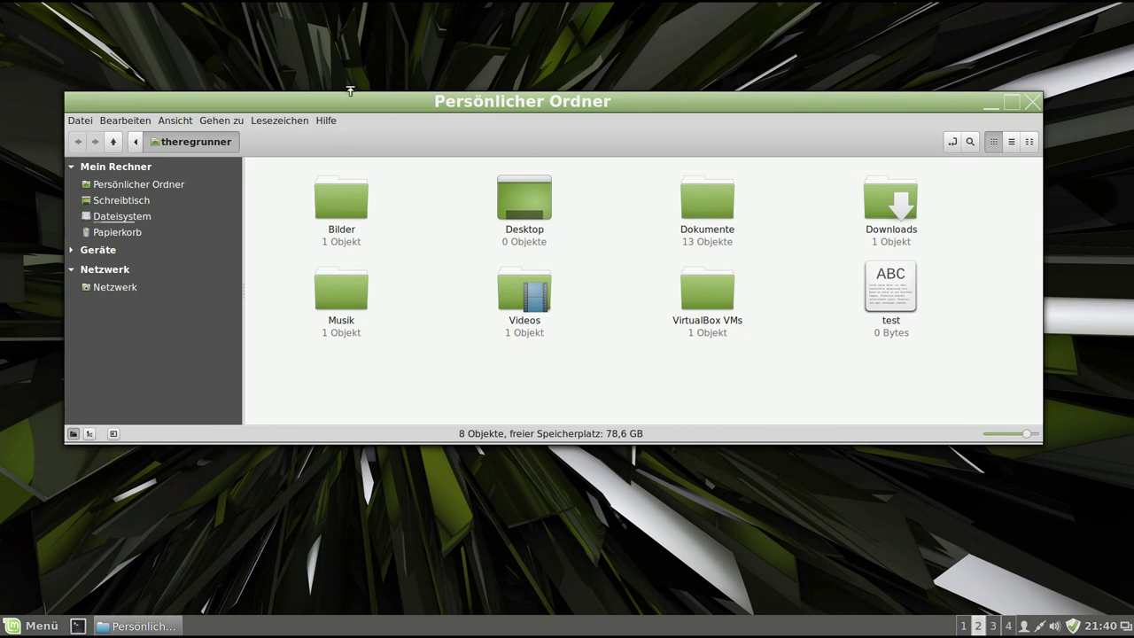
Review the installed extensions in the file manager's modules list, including NemoCompareExtension+NemoPython, and close the list.
left_click(121, 120)
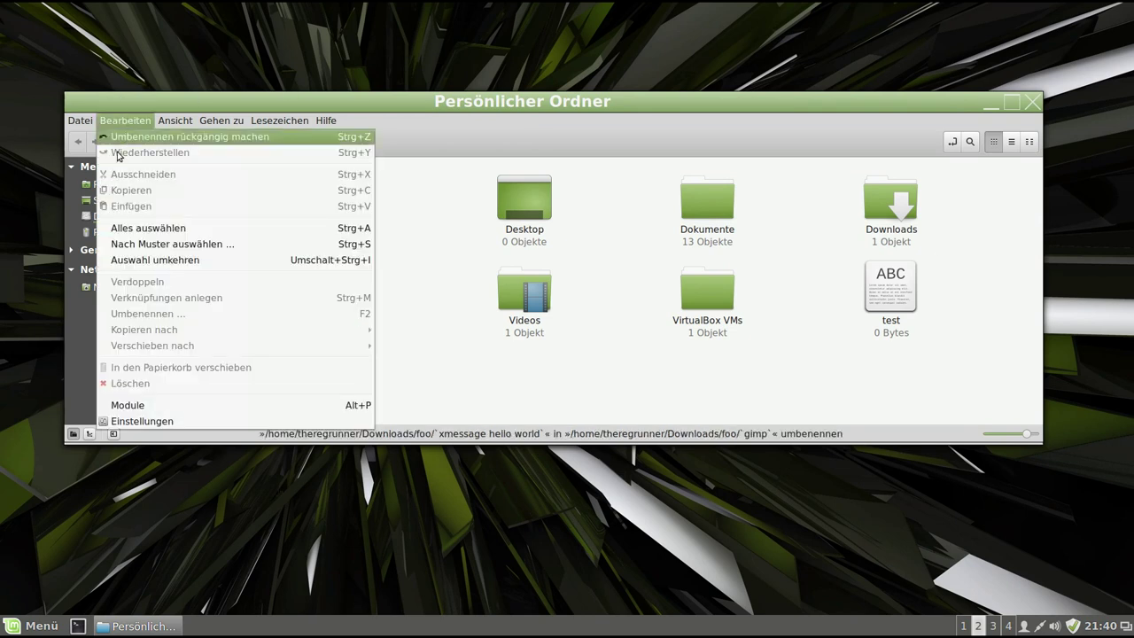
left_click(132, 404)
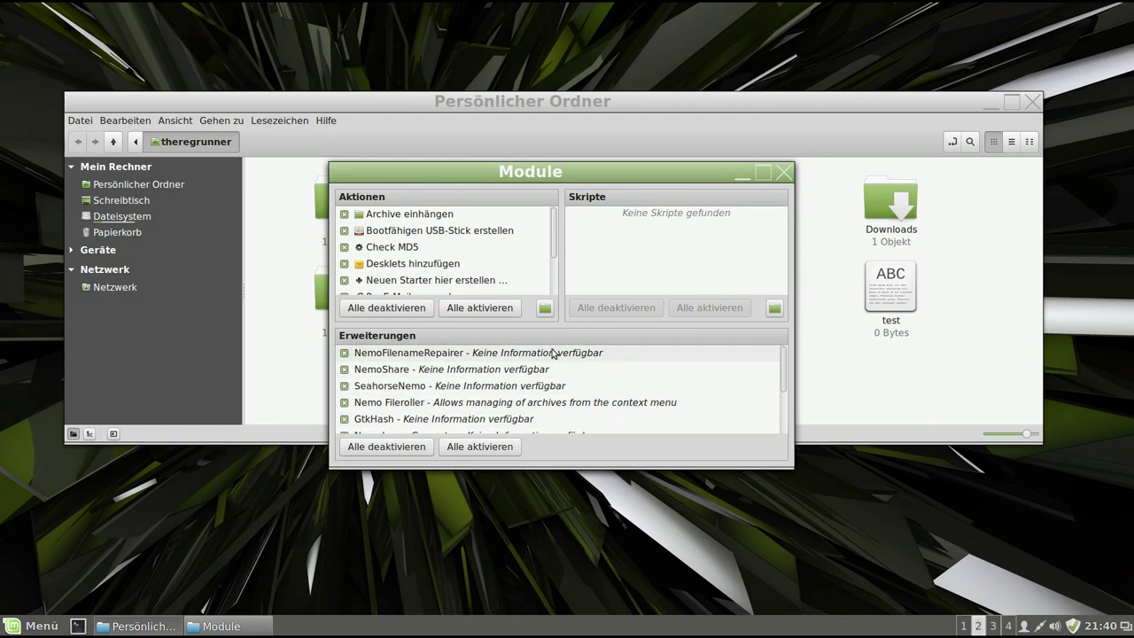
scroll(551, 353, "down", 1)
scroll(547, 354, "down", 1)
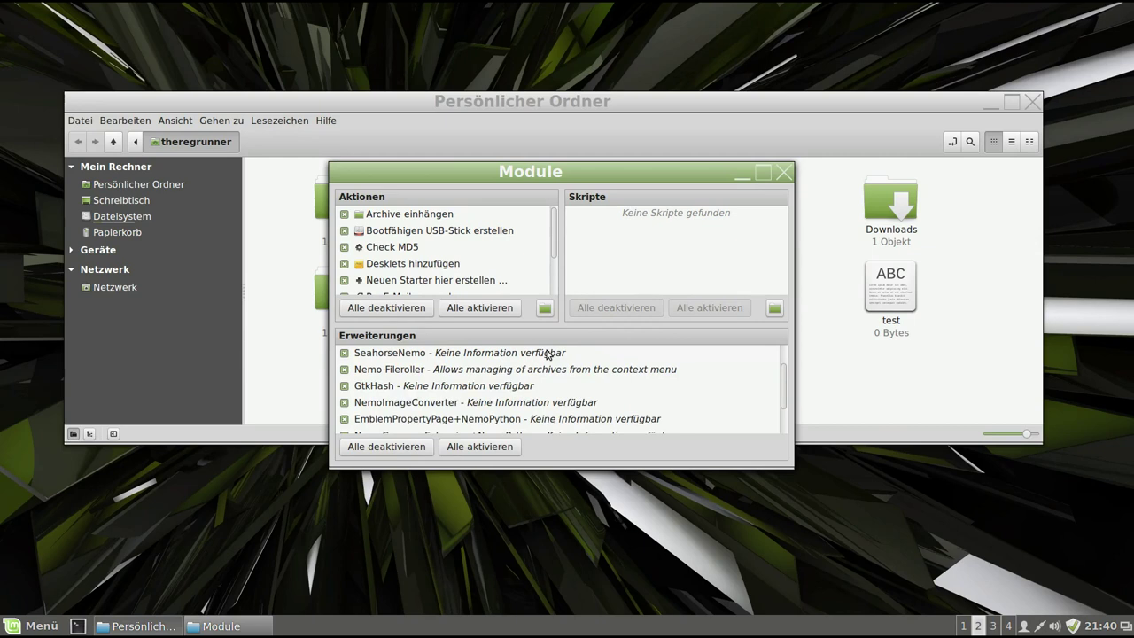
scroll(548, 354, "down", 1)
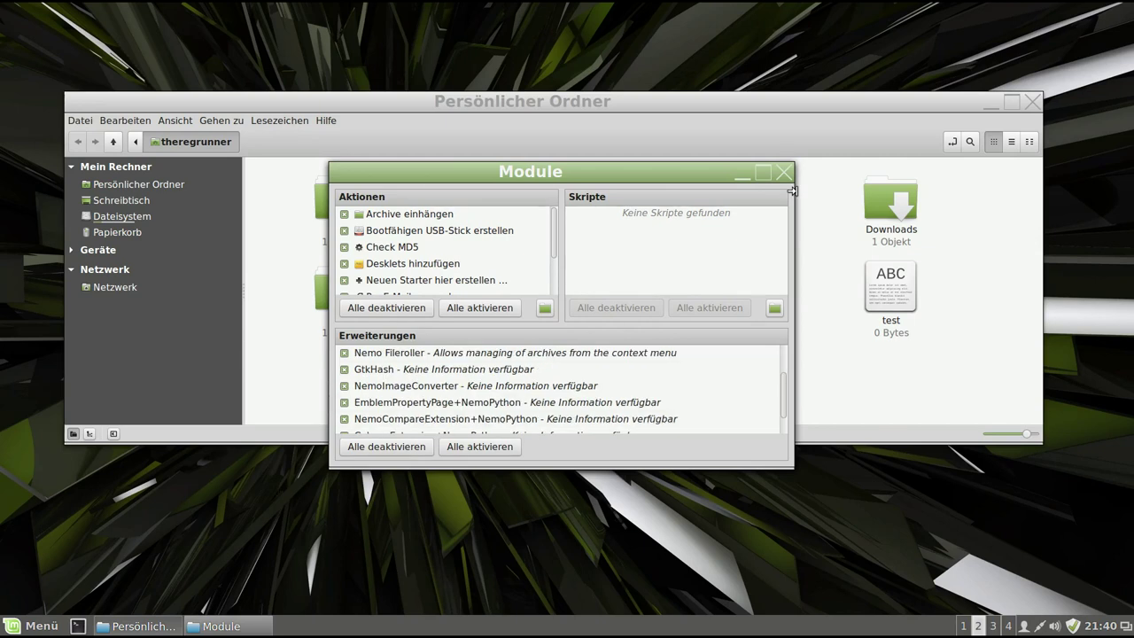
left_click(784, 172)
left_click_drag(801, 92, 801, 96)
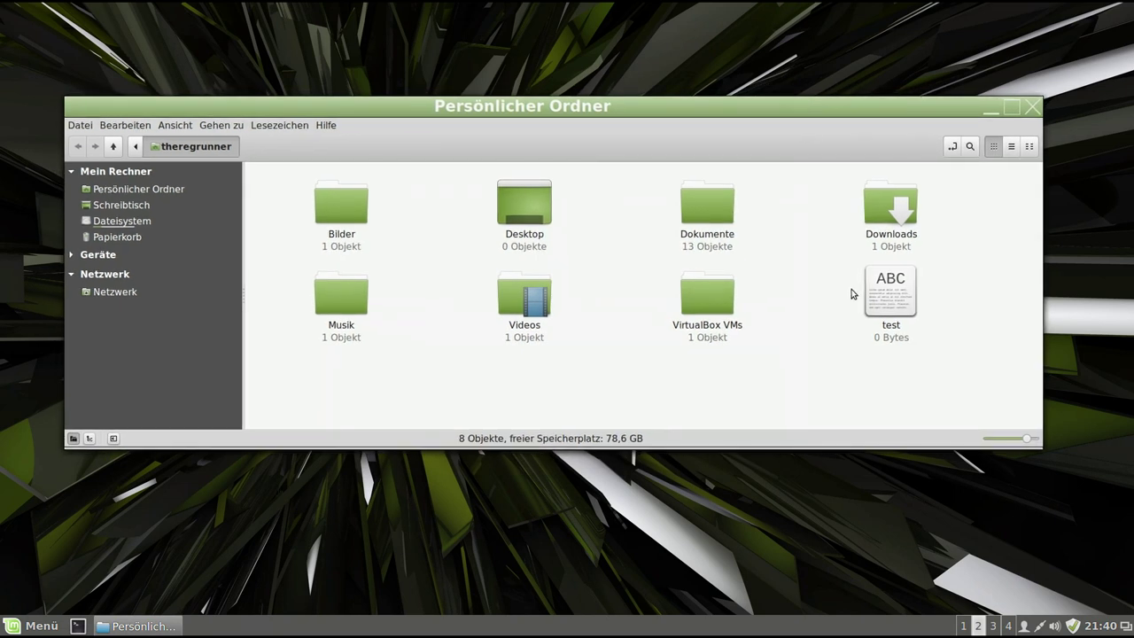
right_click(881, 291)
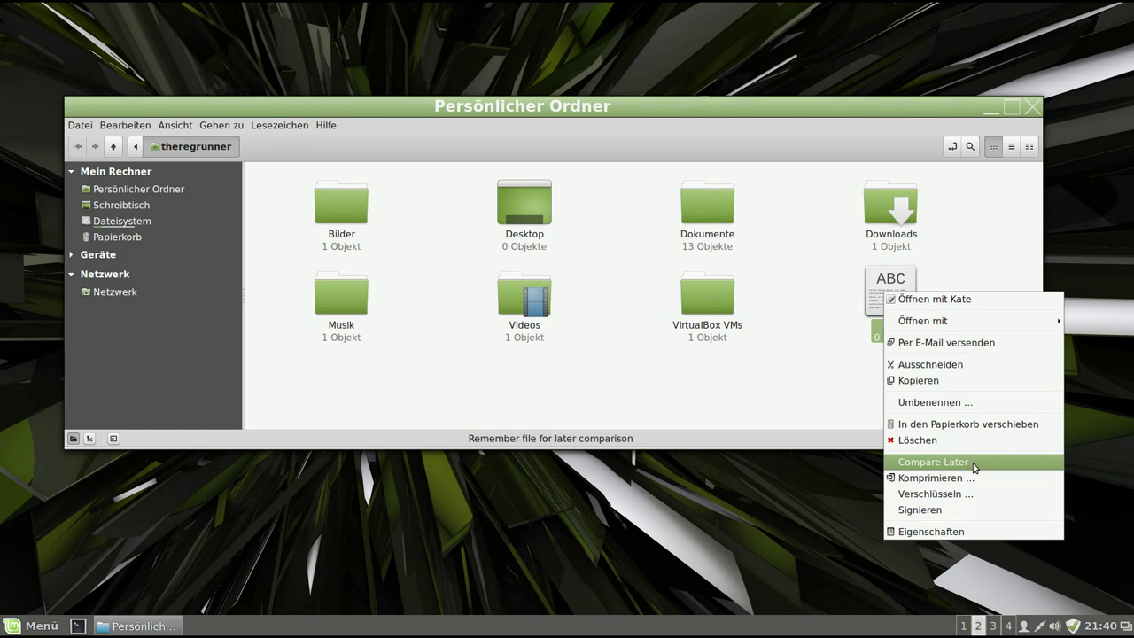
left_click(698, 378)
left_click_drag(759, 120, 735, 113)
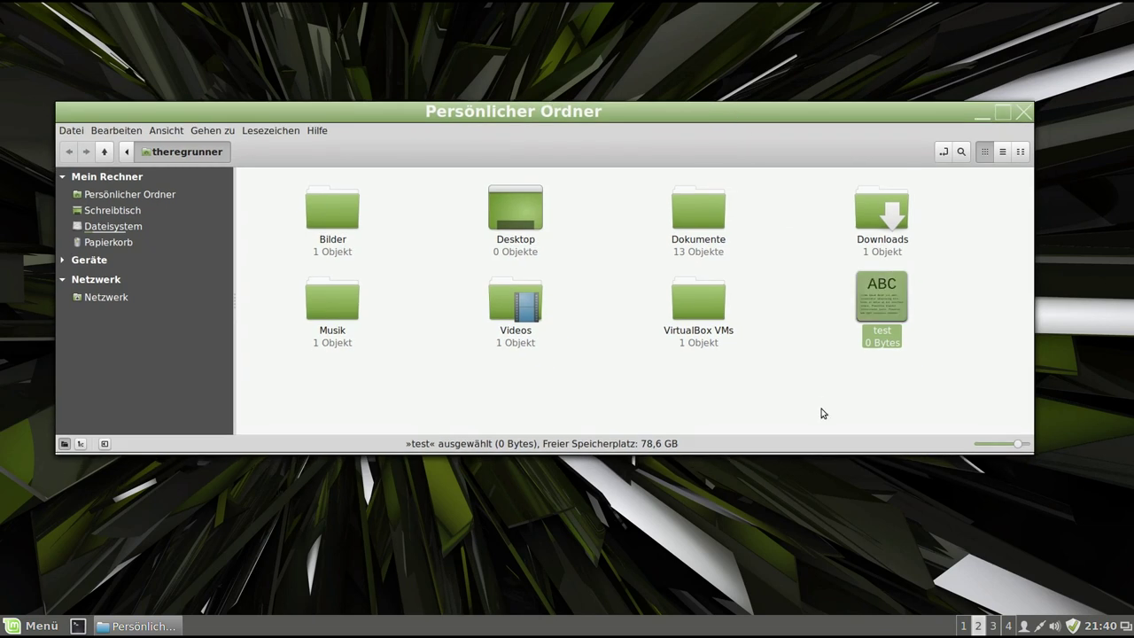
left_click(912, 407)
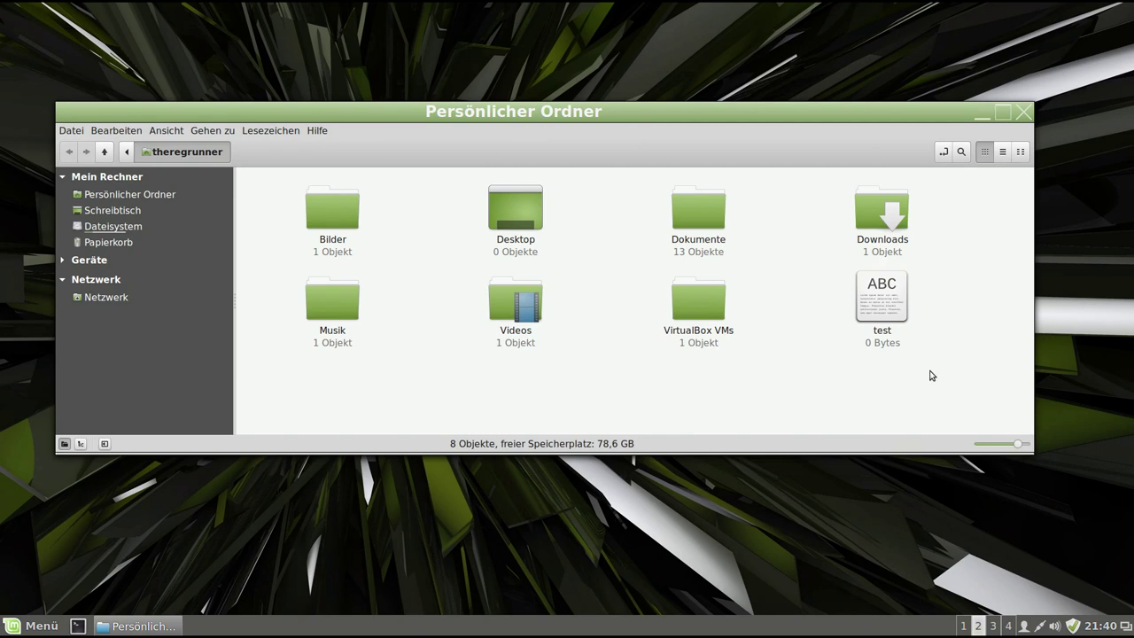
Remember the test file in the home folder for comparison with Compare Later.
left_click(893, 303)
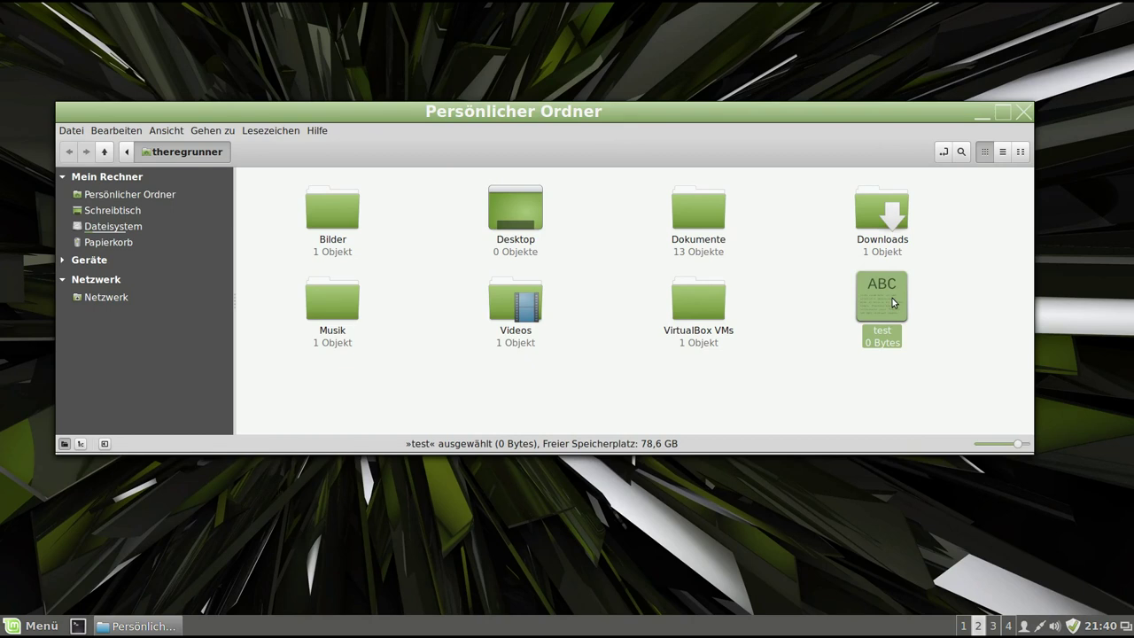
right_click(892, 298)
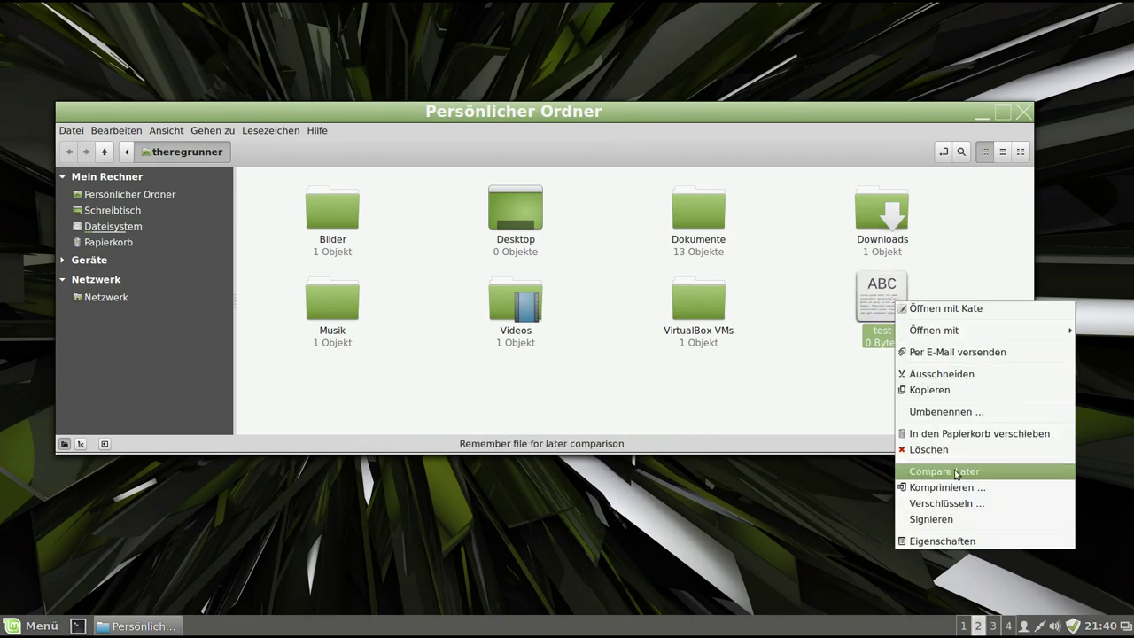
left_click(972, 472)
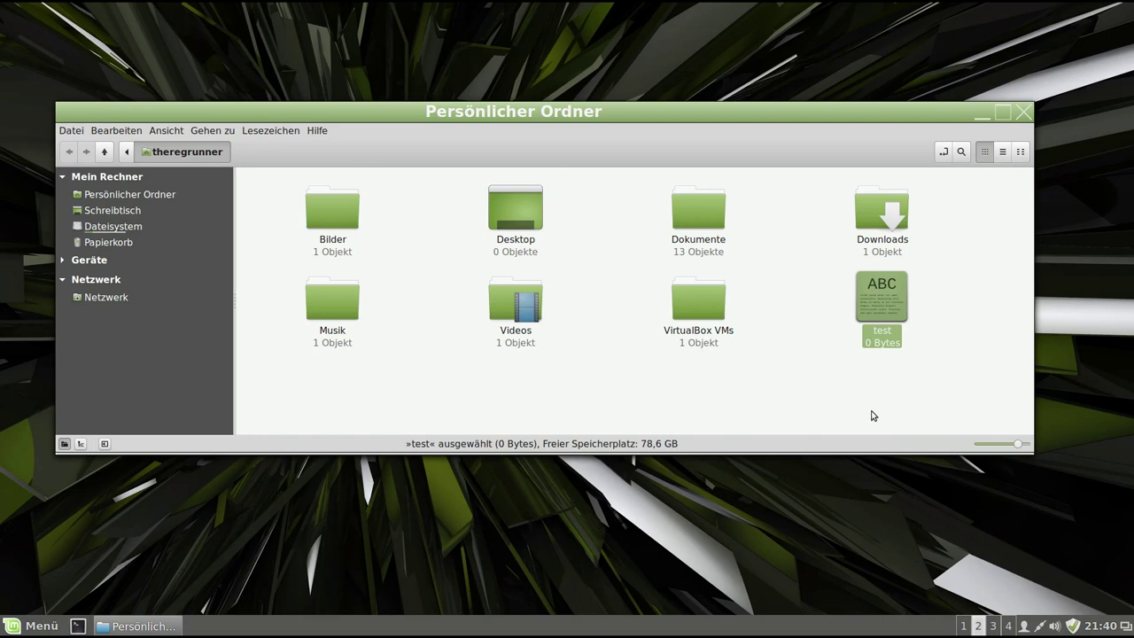
Open the folder something inside Downloads/foo/`xmessage hello world`.
double_click(895, 214)
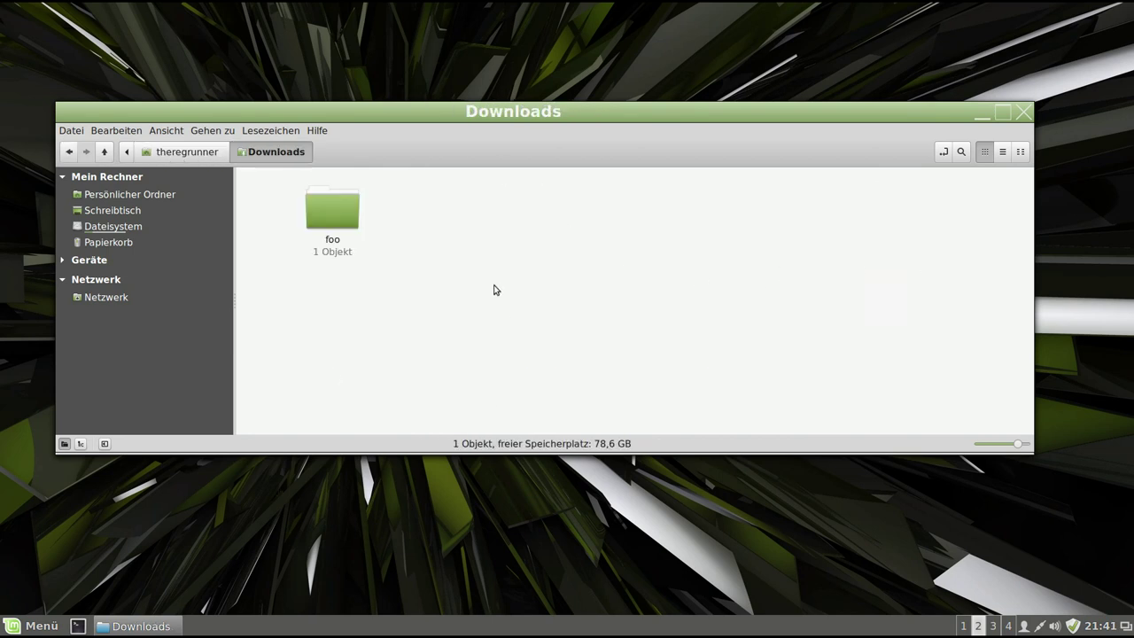
double_click(326, 214)
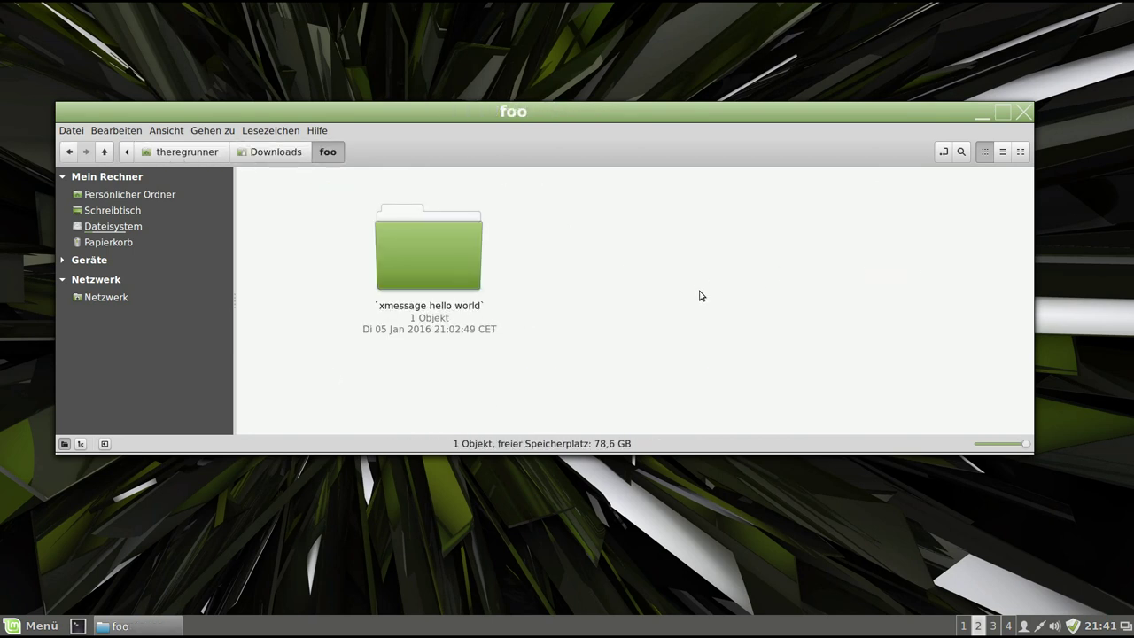
double_click(451, 254)
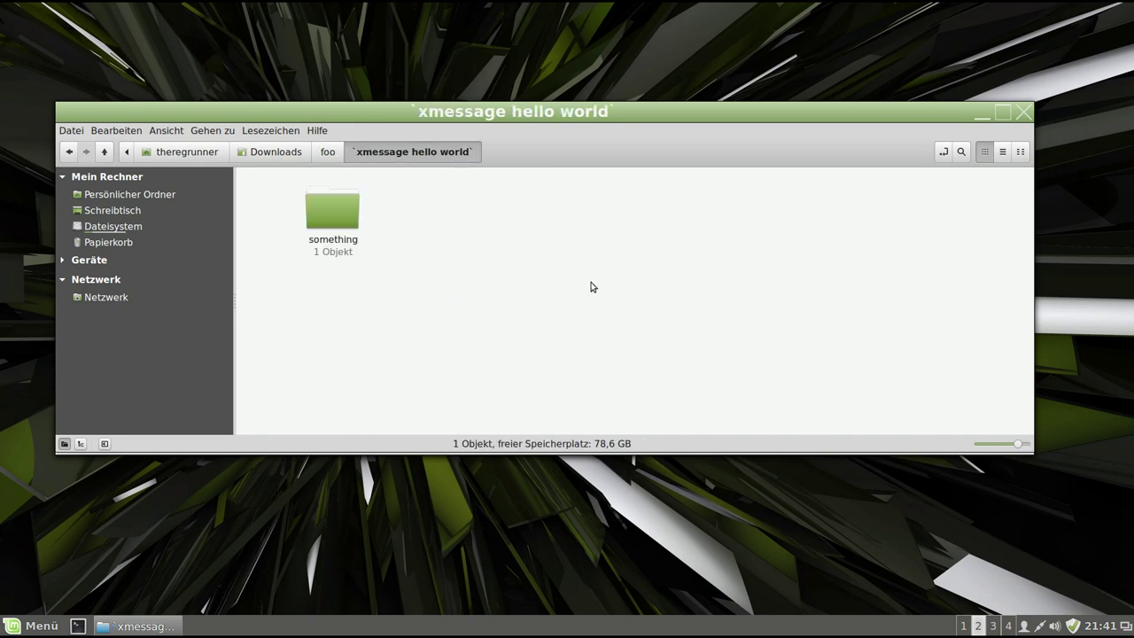
double_click(326, 213)
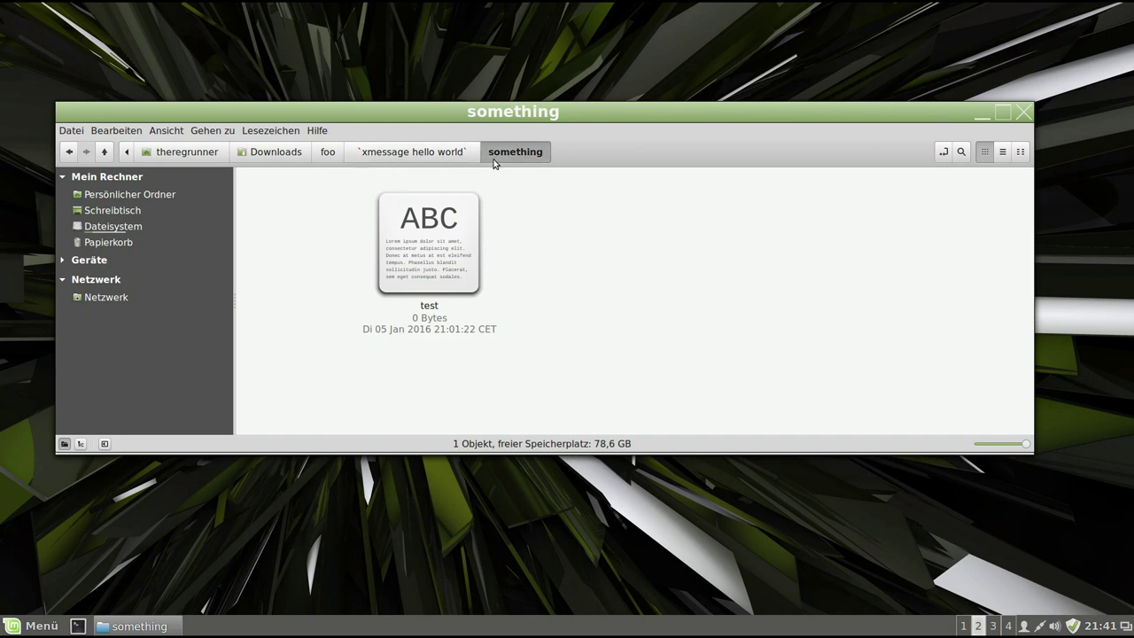
Compare the test file in the something folder to ../../../../test, acknowledge the hello world message and close the Meld comparison.
right_click(447, 217)
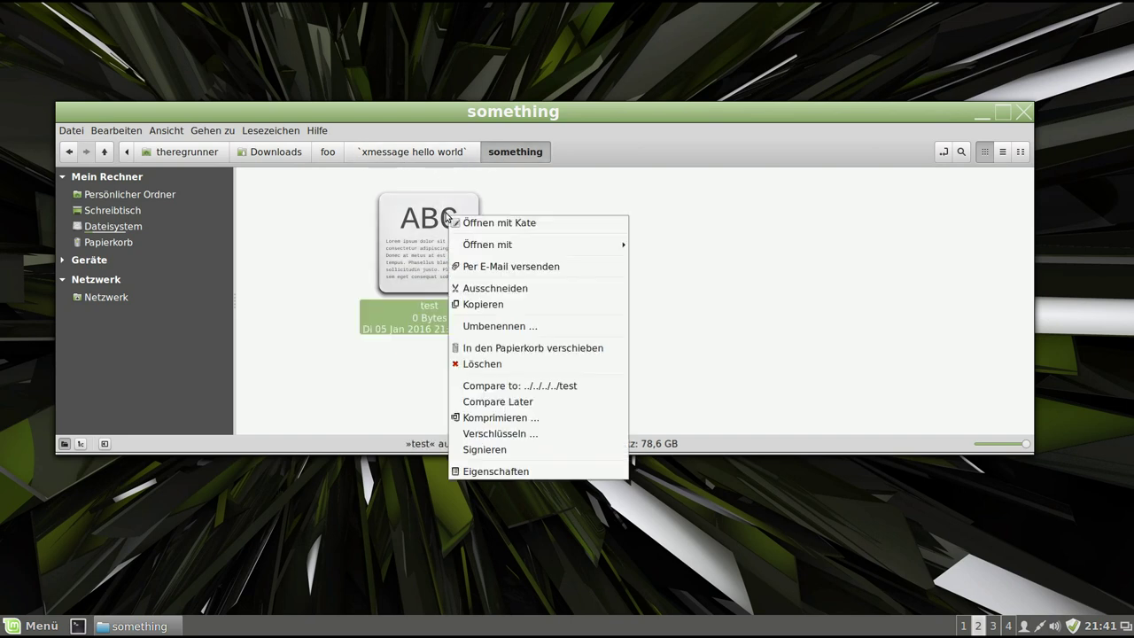
left_click(573, 391)
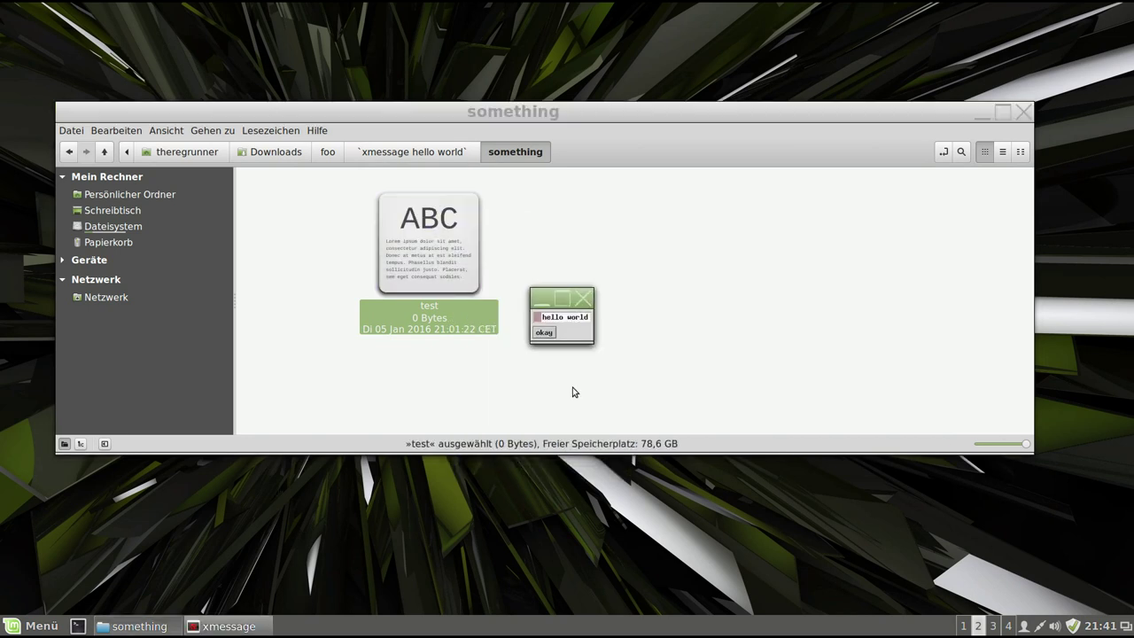
left_click(547, 335)
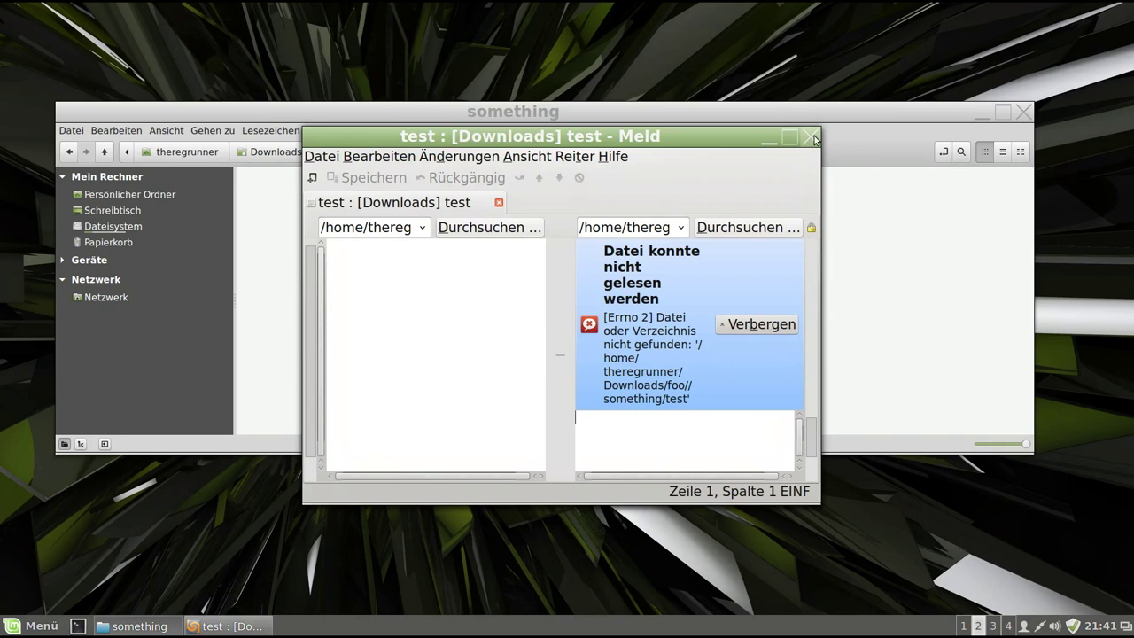
left_click(814, 138)
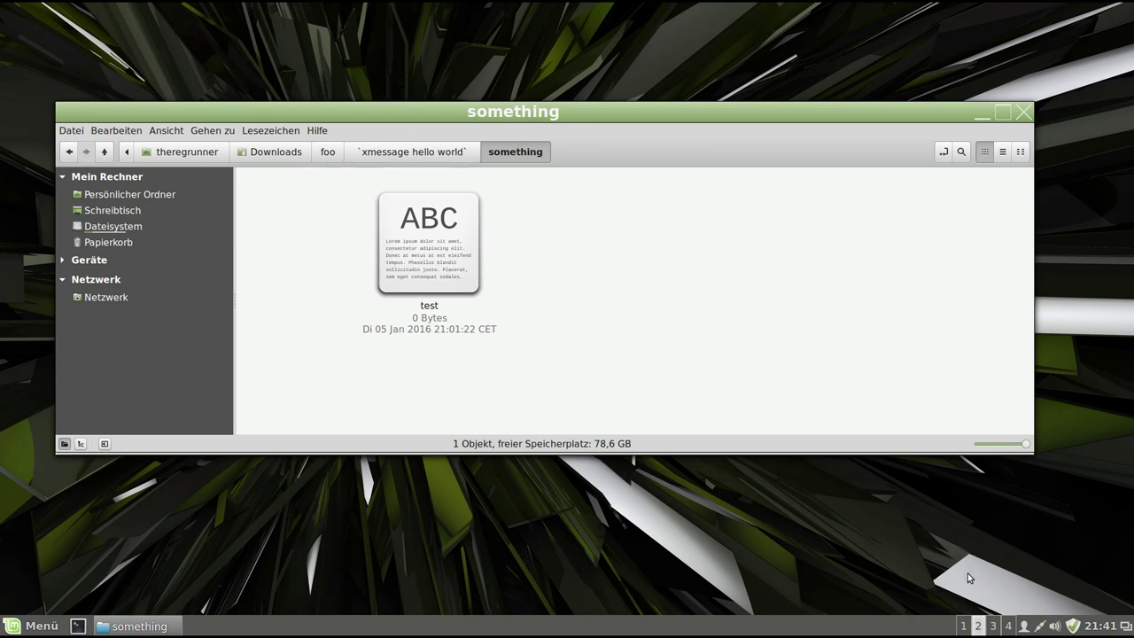
Look at the keyboard layout window on workspace 3 and return to workspace 2.
left_click(994, 626)
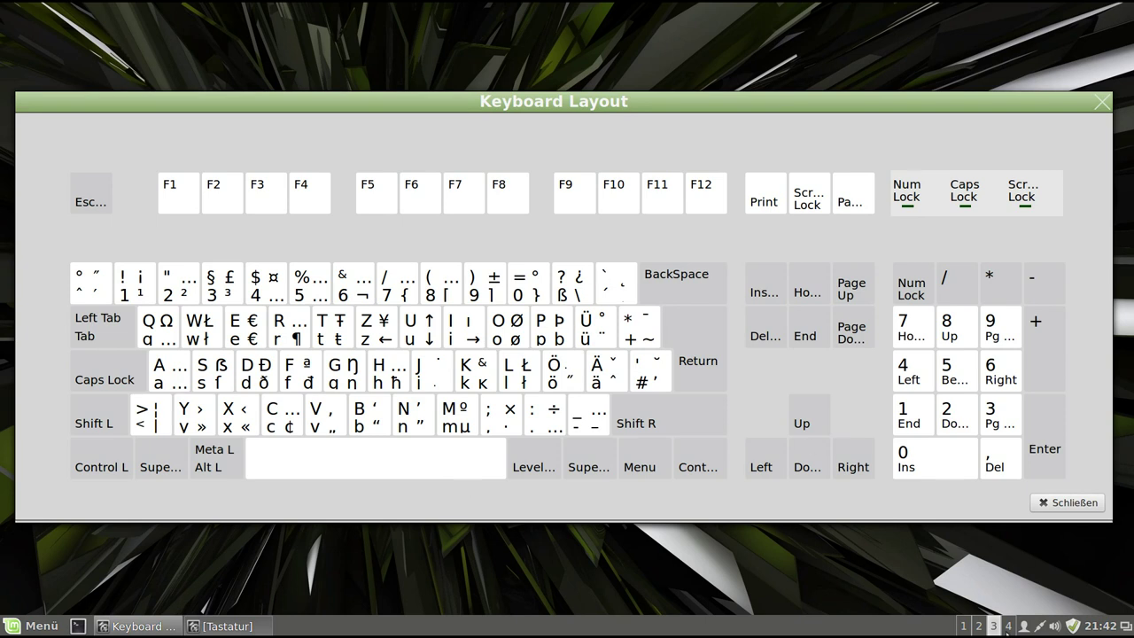
left_click(979, 626)
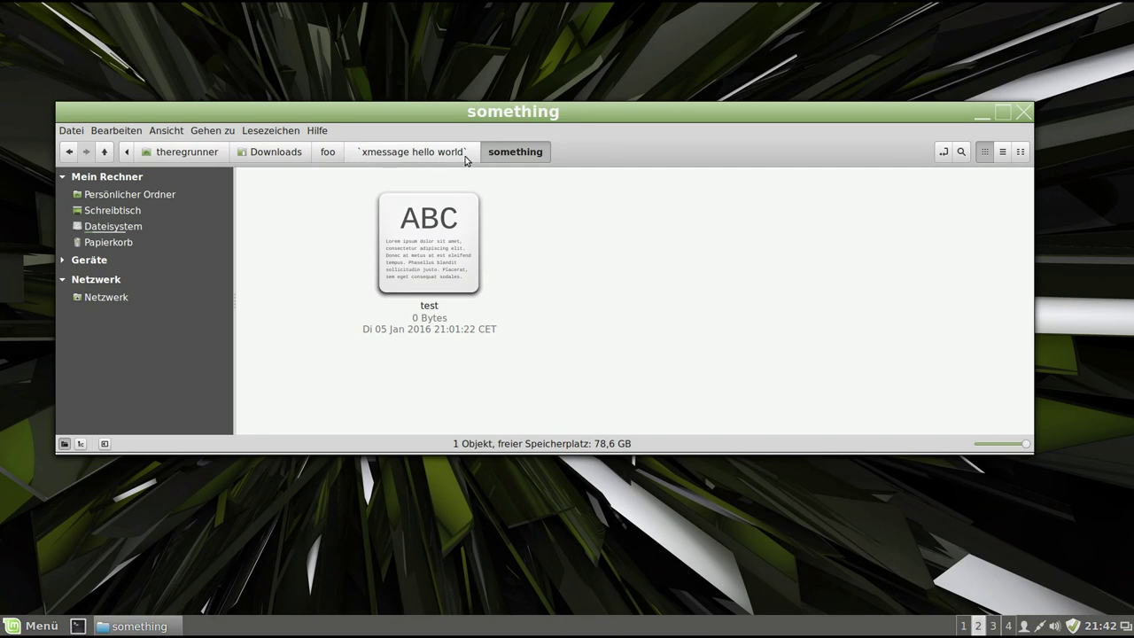
Display the something folder's full path as text and inspect the backticks around xmessage hello world.
left_click(943, 155)
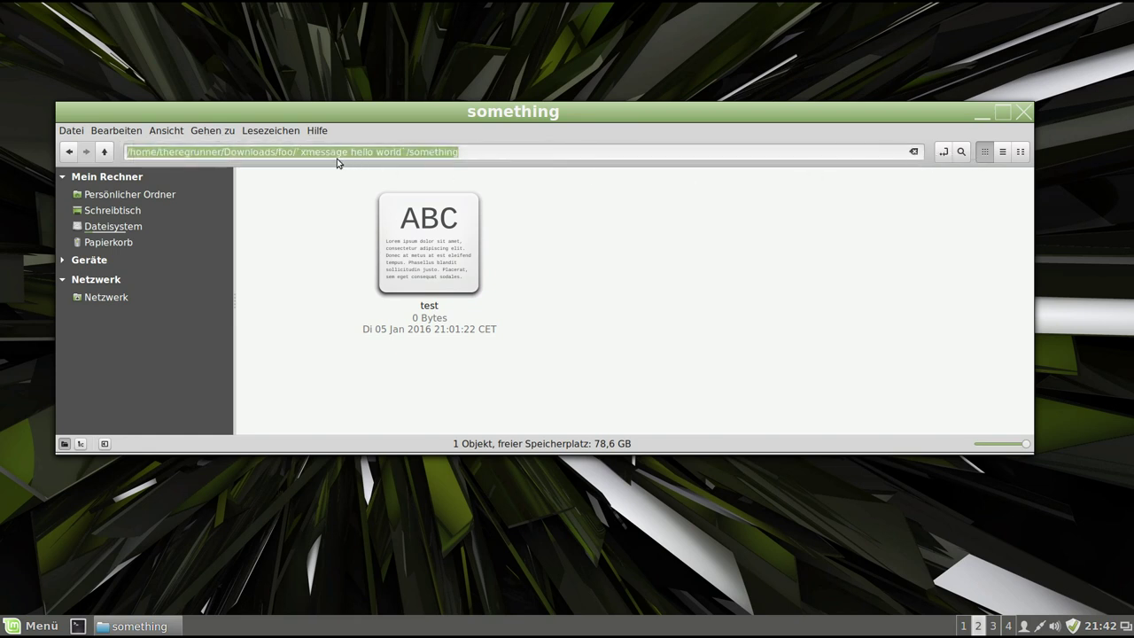
left_click(492, 153)
triple_click(421, 151)
left_click(585, 151)
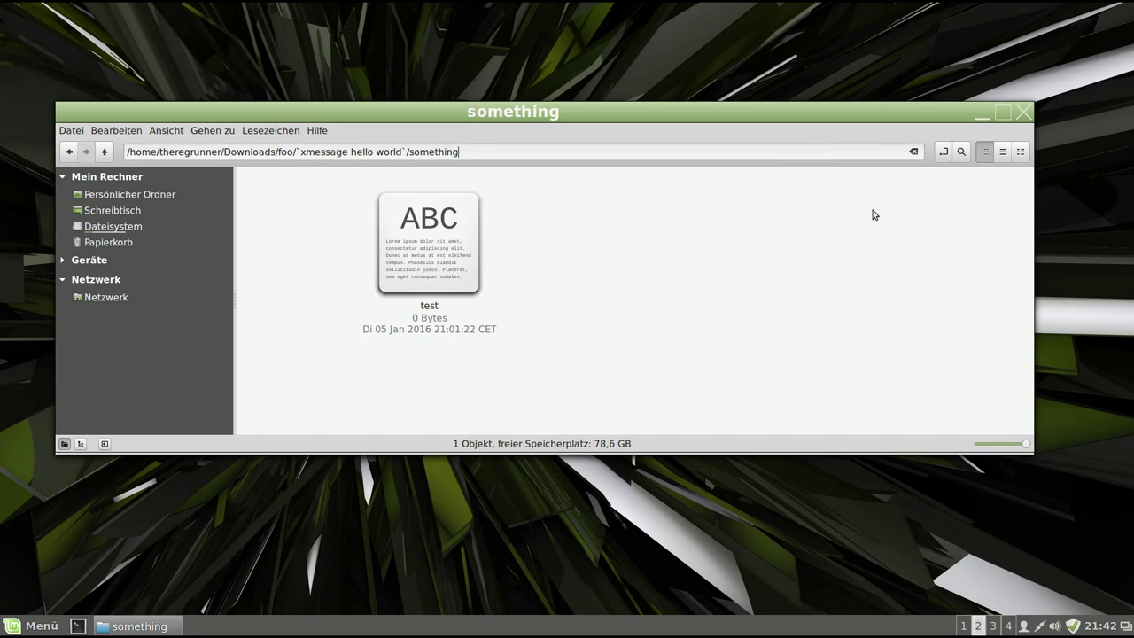
Minimize the folder window and run locate nemo-compare in a new Konsole terminal to find the extension's files.
left_click(981, 113)
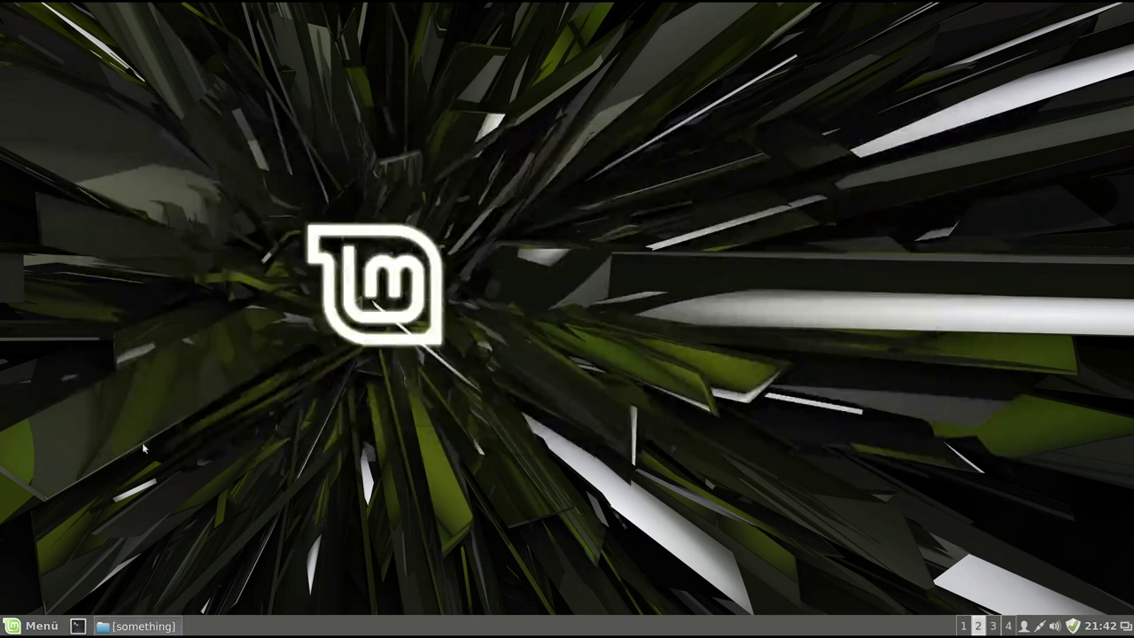
left_click(78, 625)
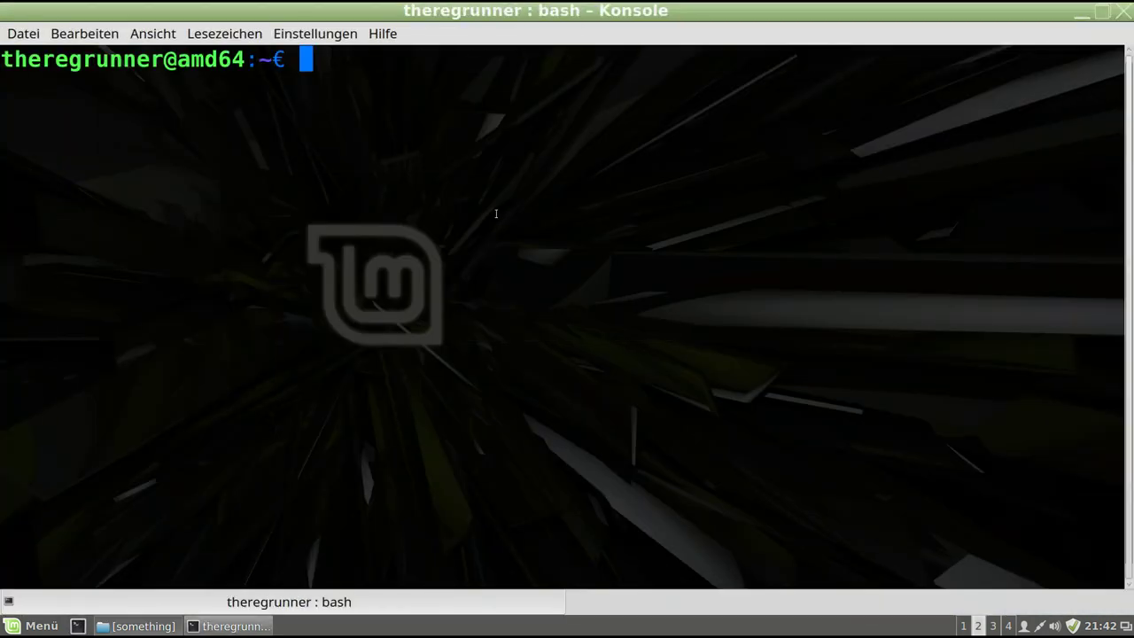
type("locate")
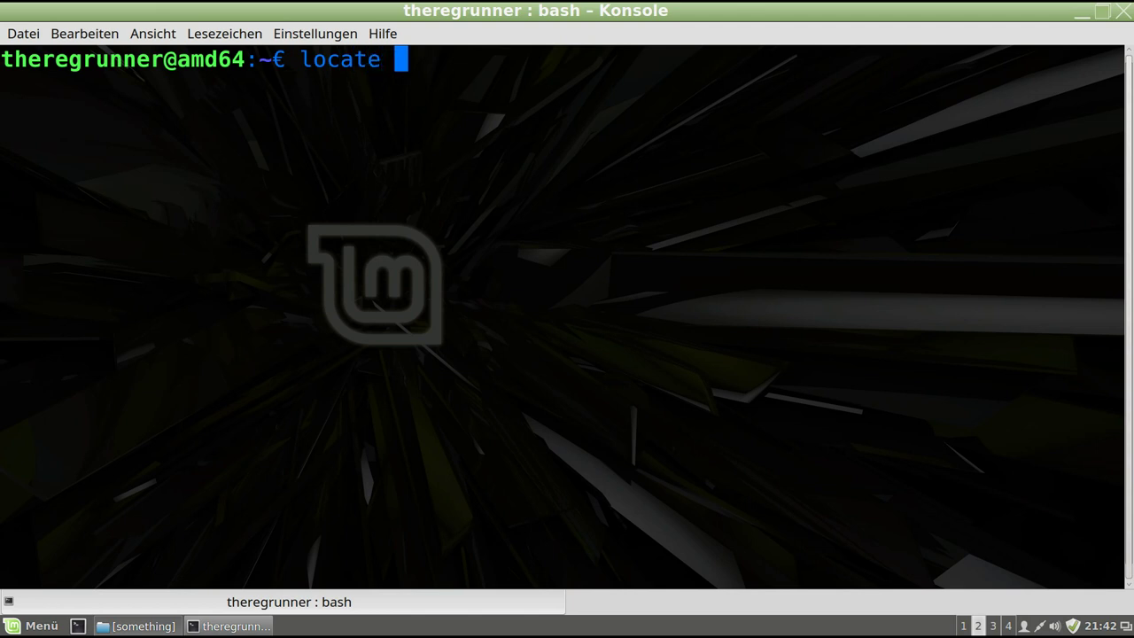
type(" n emo")
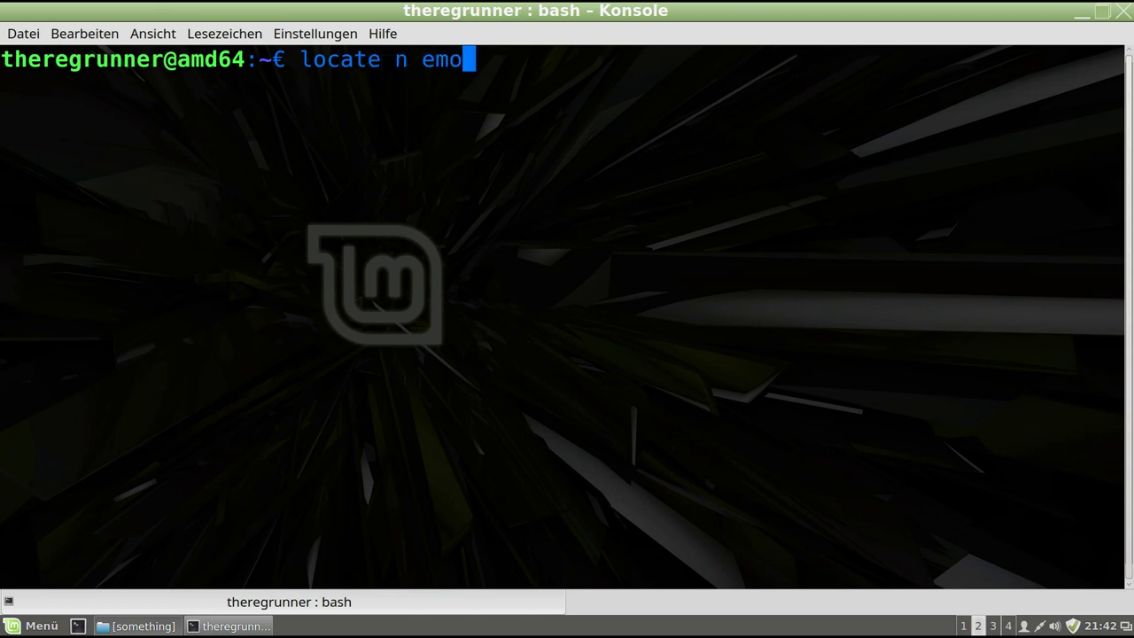
key("BackSpace")
key("BackSpace")
key("BackSpace")
key("BackSpace")
type("em")
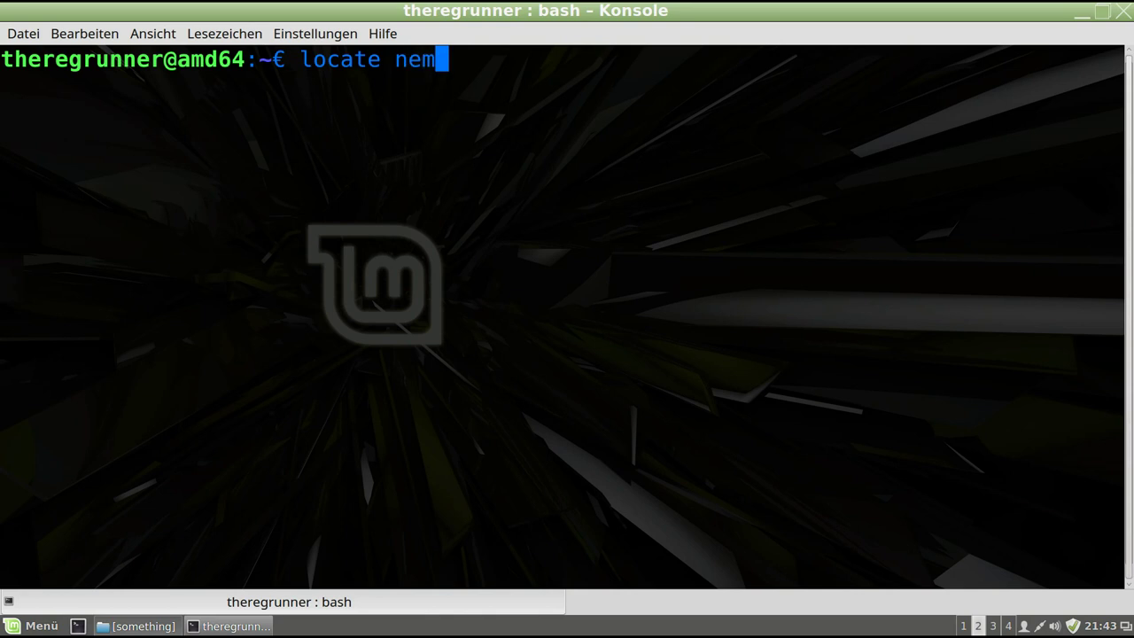
type("o-compare")
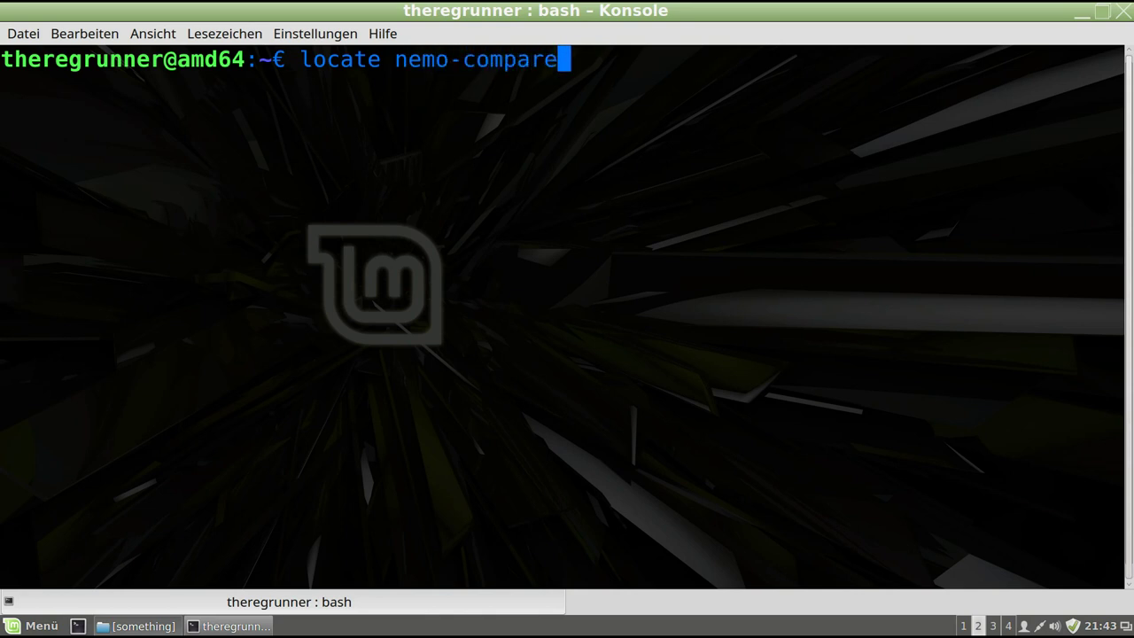
key("Return")
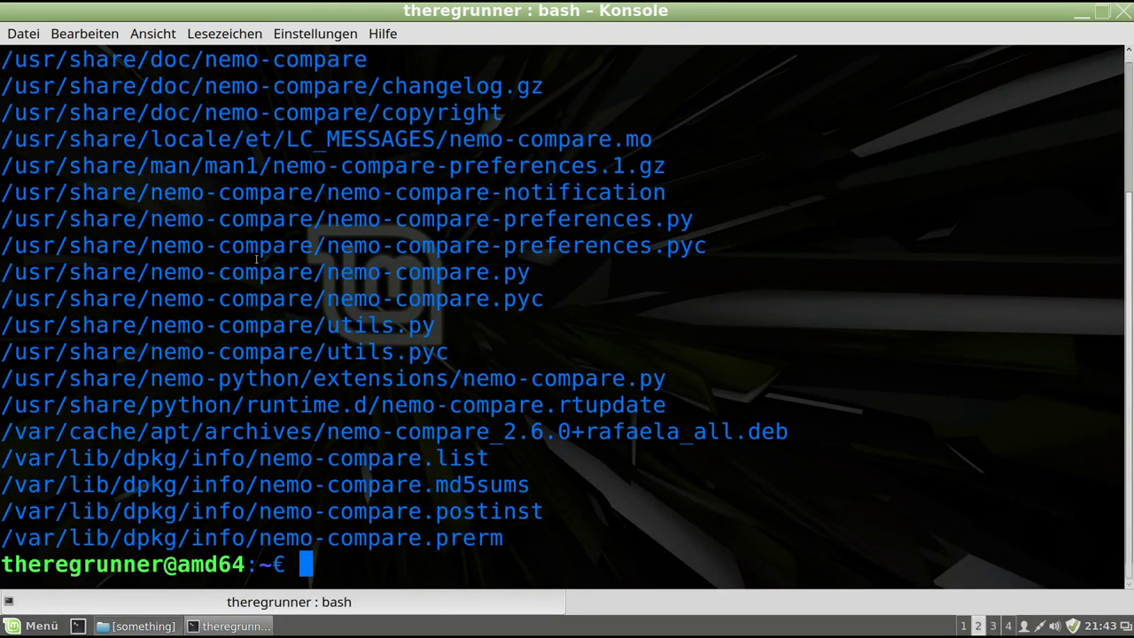
Review the locate output and copy the path /usr/share/nemo-python/extensions/nemo-compare.py from it.
scroll(256, 259, "up", 3)
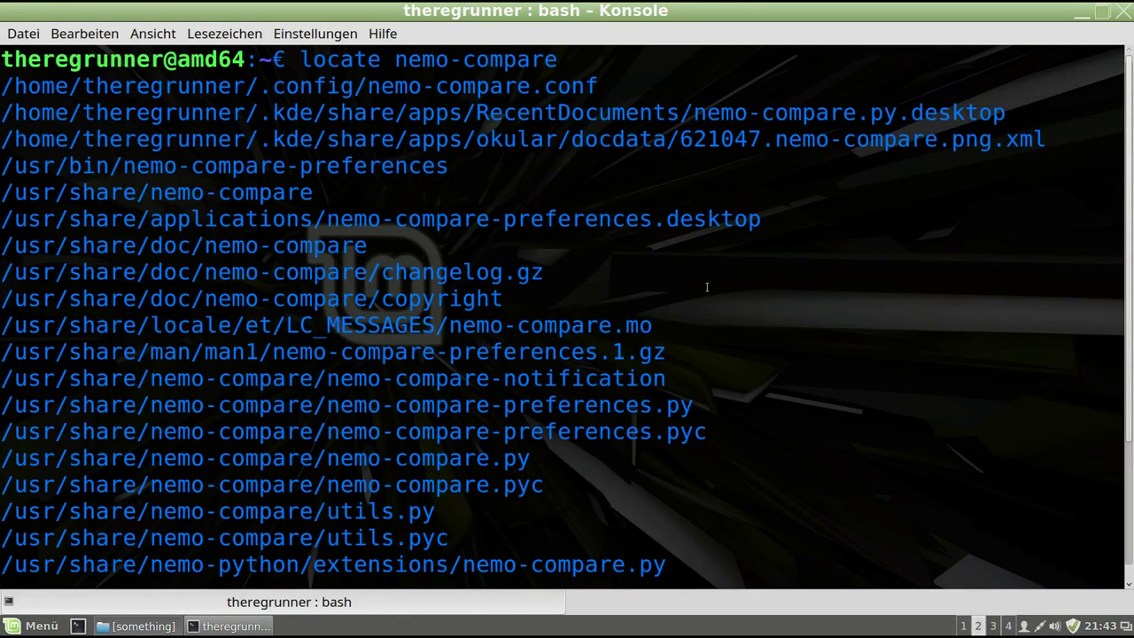
scroll(726, 292, "down", 2)
scroll(748, 300, "down", 1)
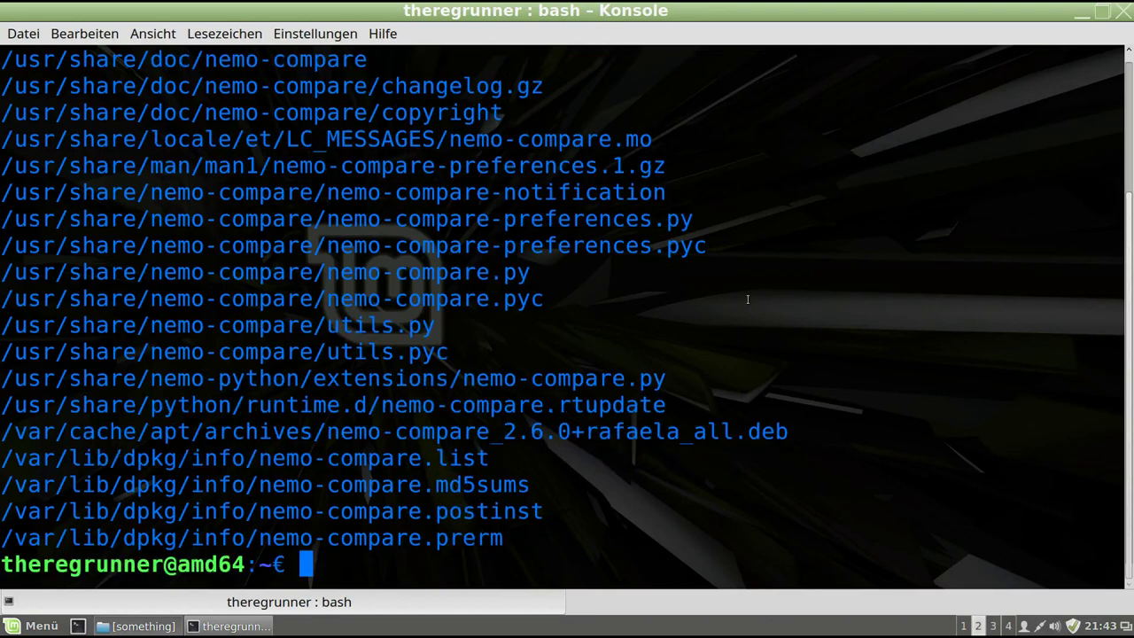
left_click_drag(674, 379, 6, 379)
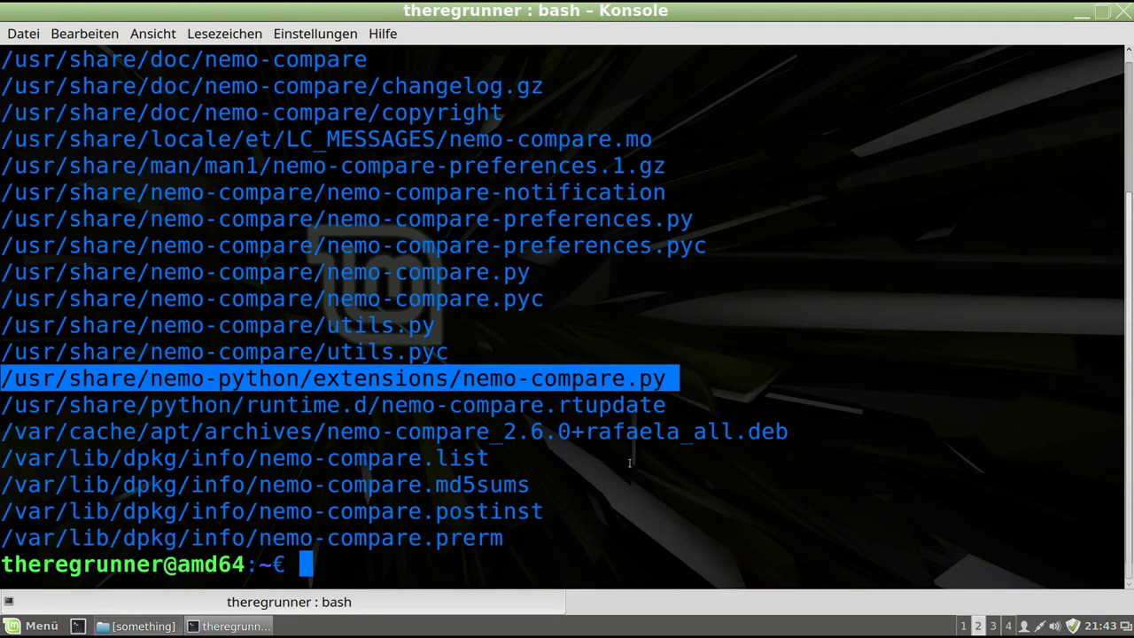
right_click(578, 378)
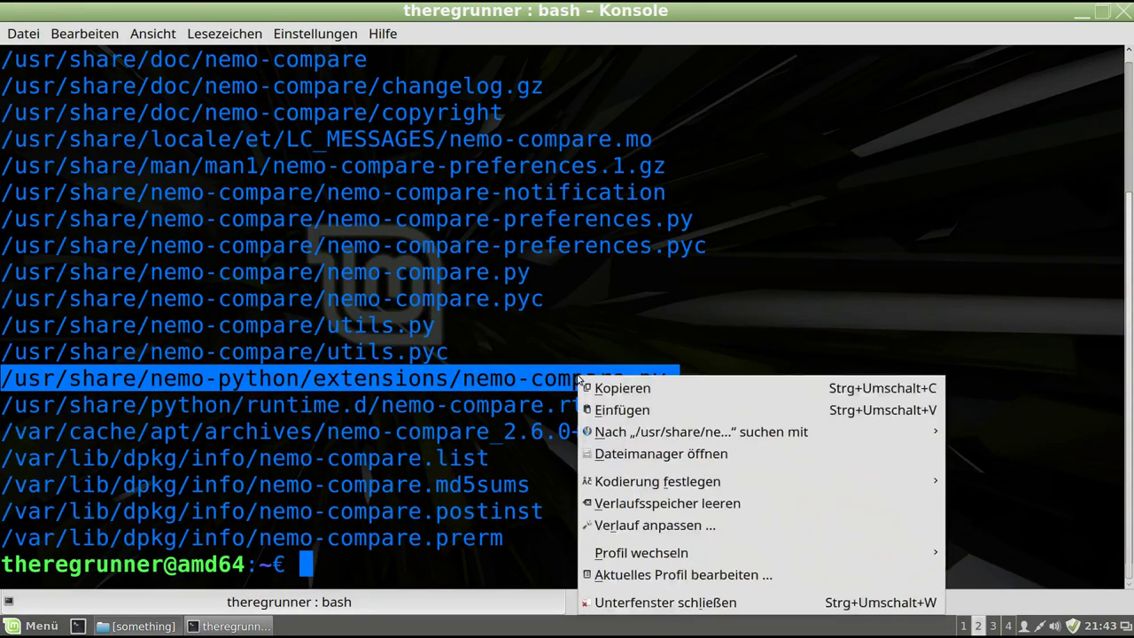
left_click(635, 385)
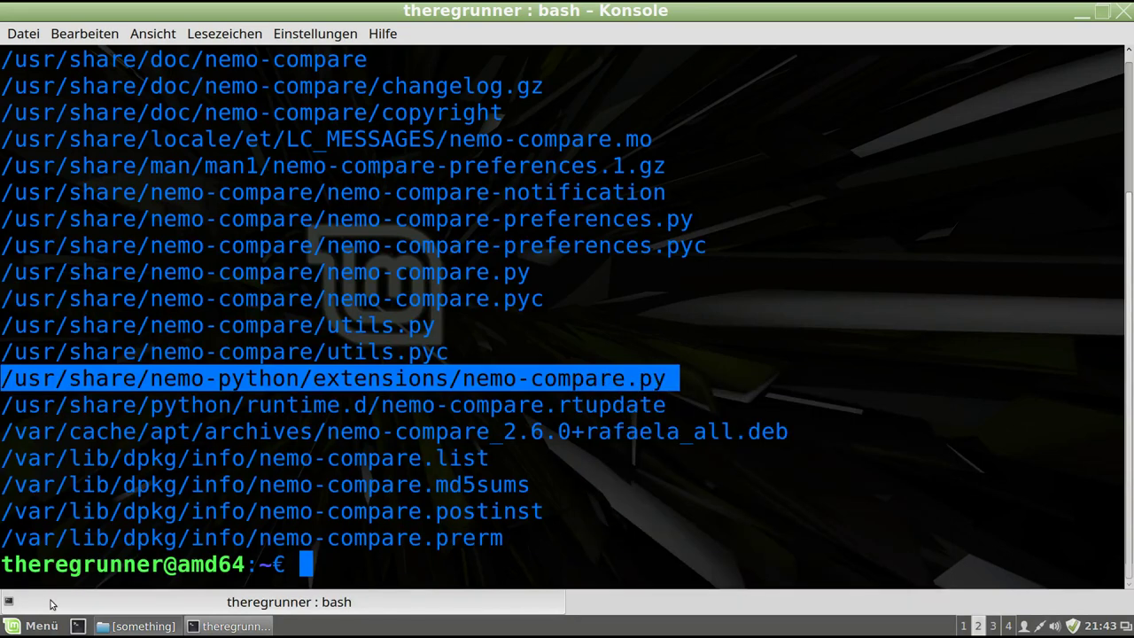
Launch the Kate editor and open /usr/share/nemo-python/extensions/nemo-compare.py in it using the copied path.
left_click(36, 626)
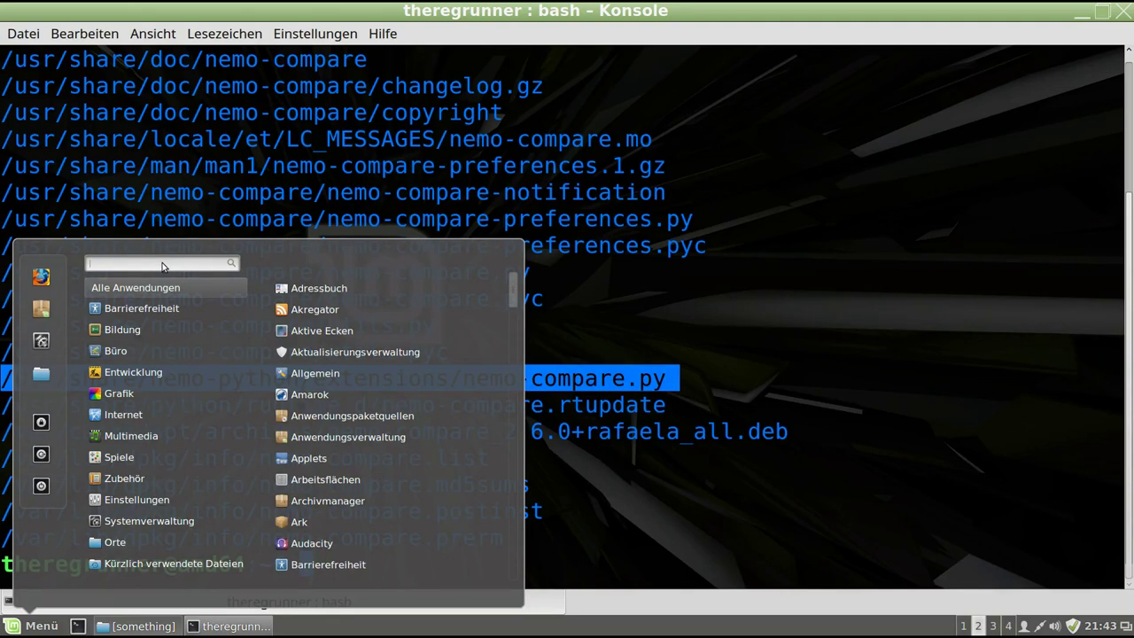
type("kate")
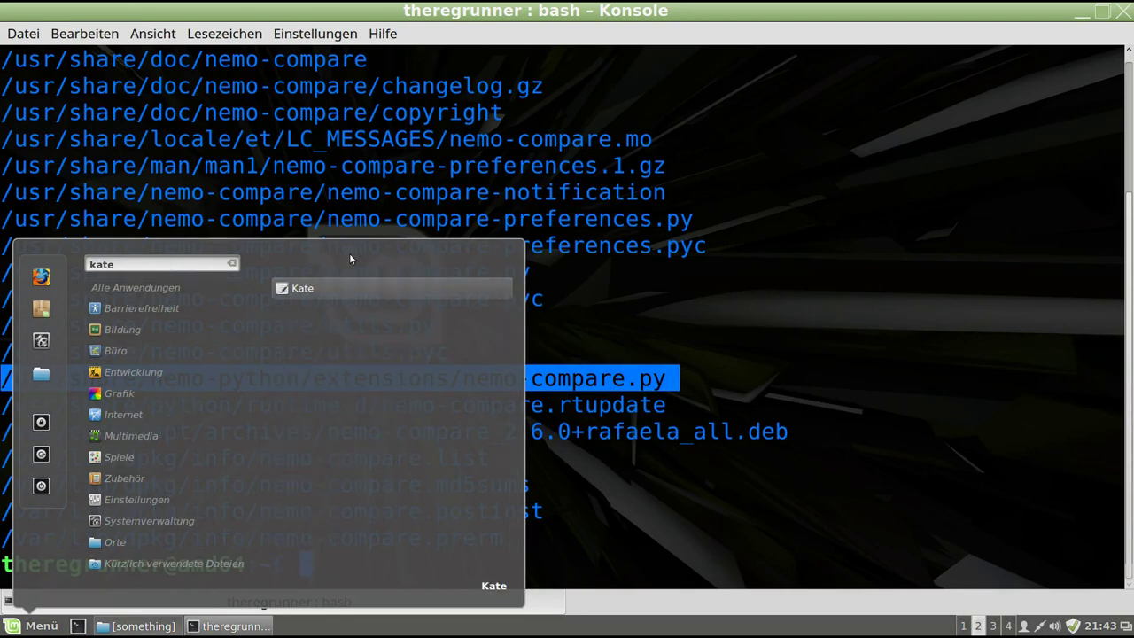
left_click(345, 282)
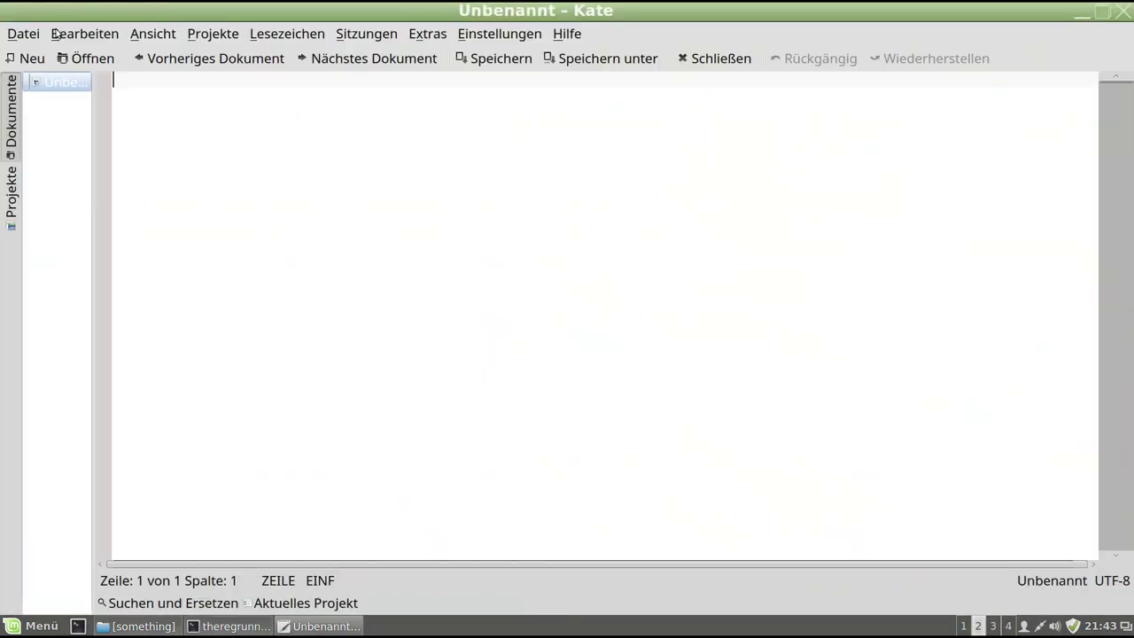
left_click(77, 59)
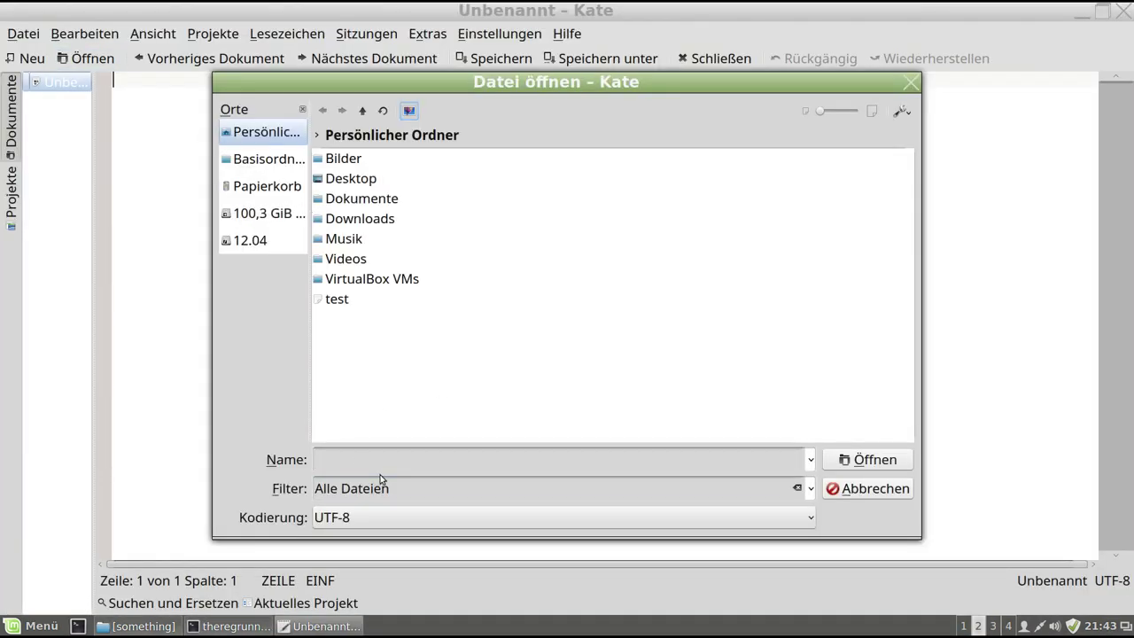
key("ctrl+v")
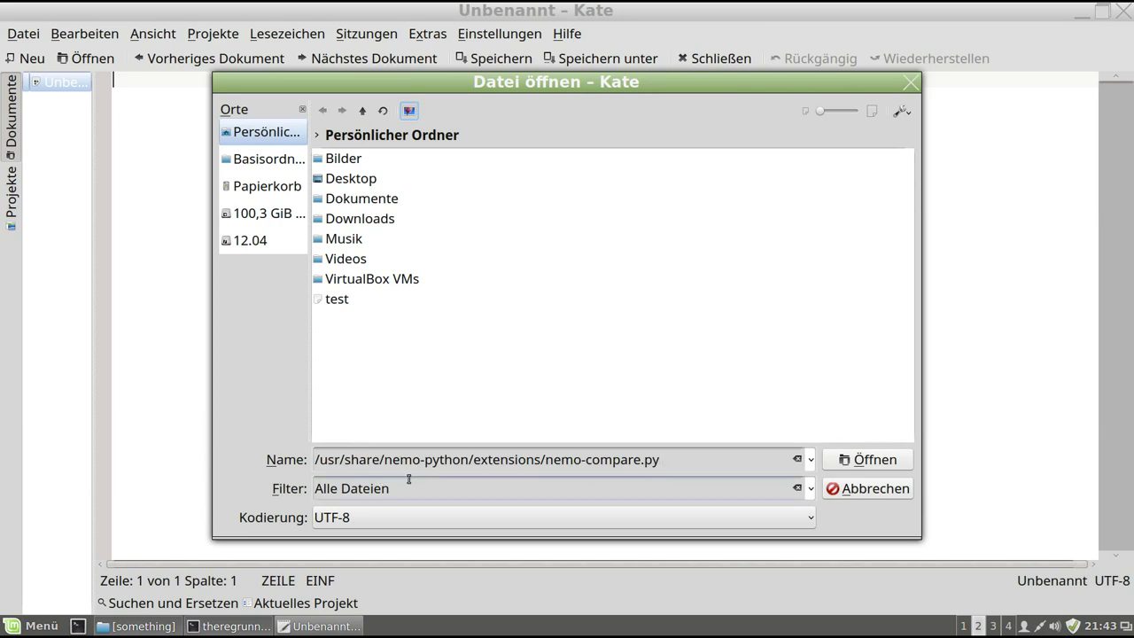
left_click(852, 460)
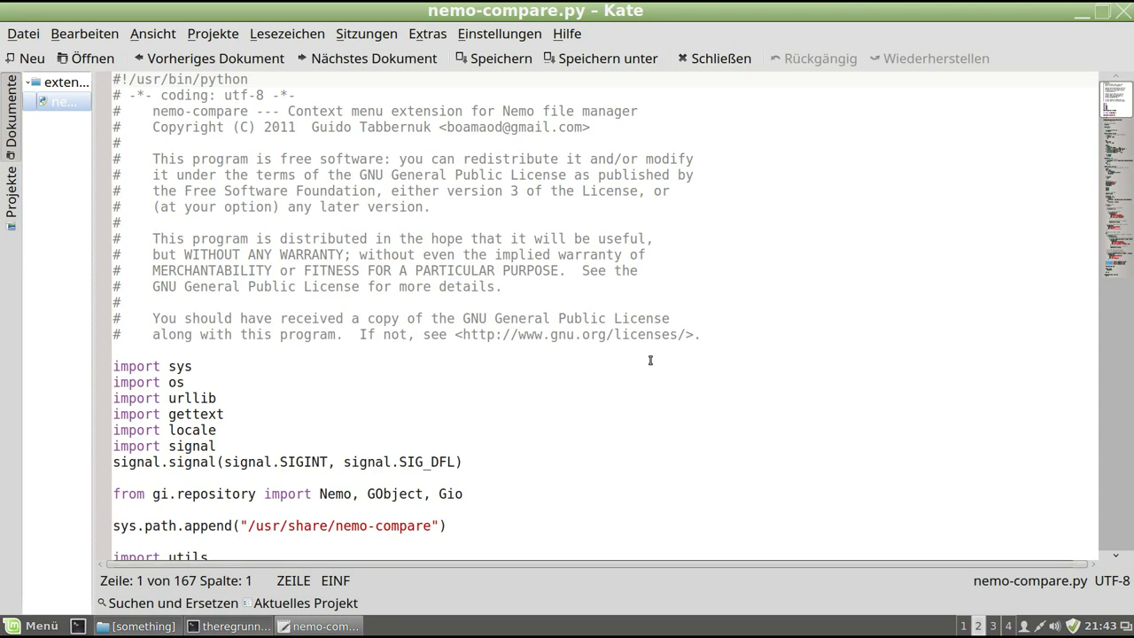
Show line numbers in nemo-compare.py and search the script for os.system.
key("F11")
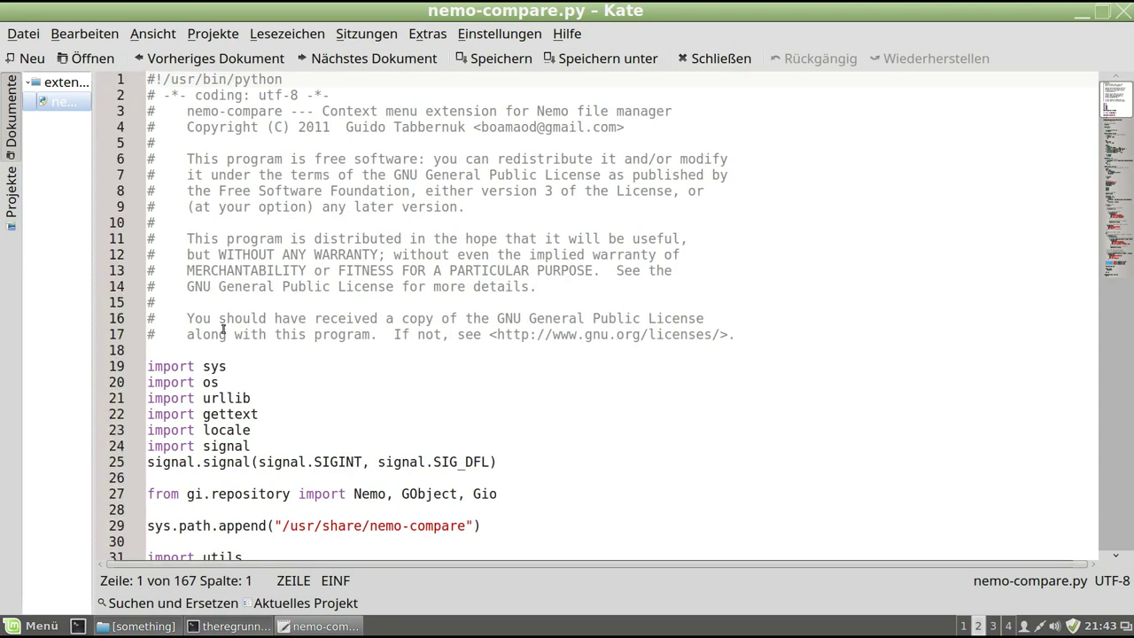
left_click(318, 301)
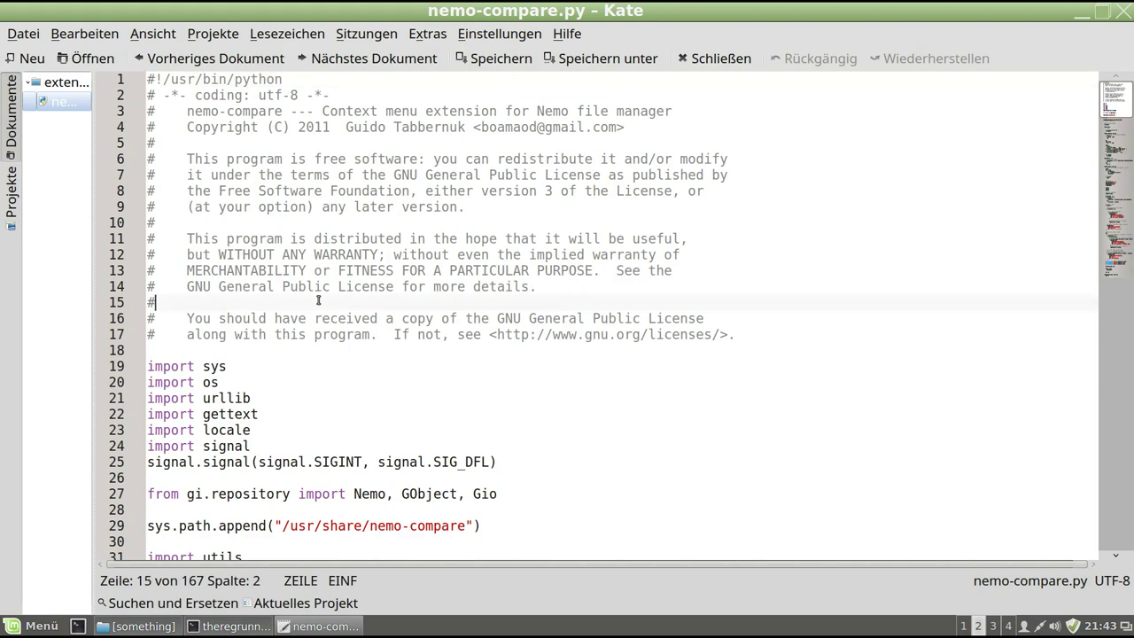
key("ctrl+f")
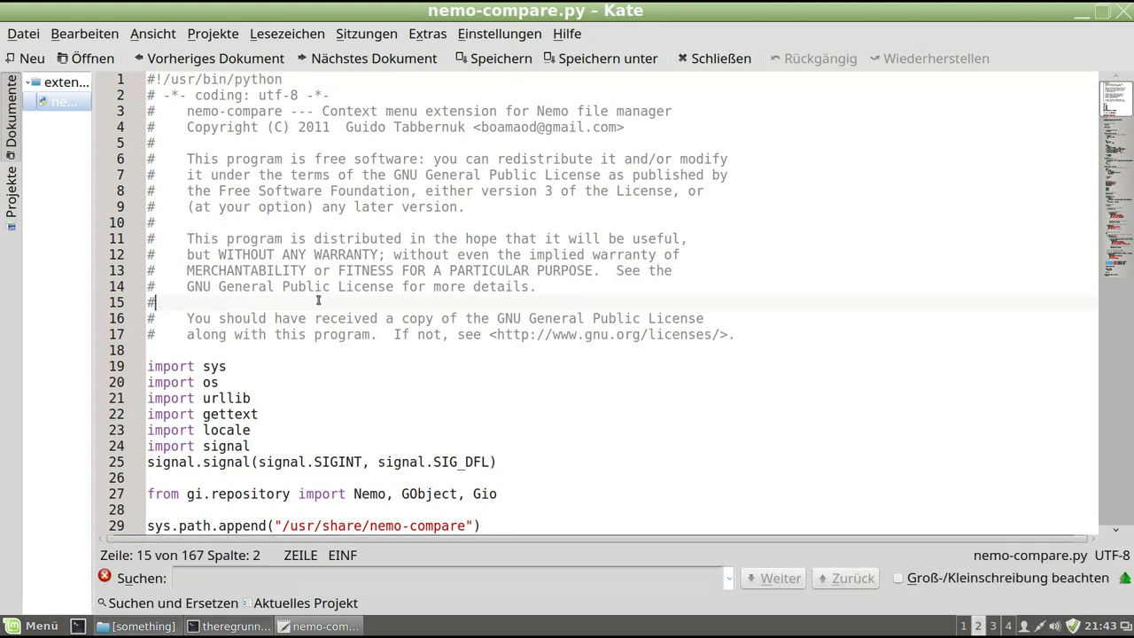
type("os.system")
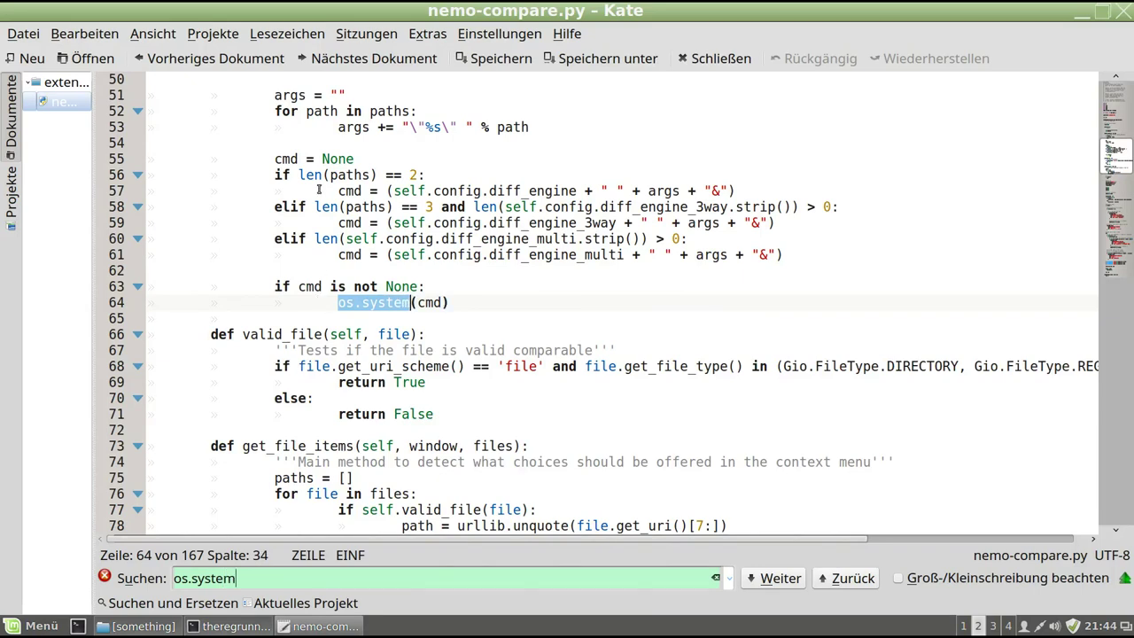
Highlight the args assignment on line 53 and args in the cmd on line 57 to trace how paths reach os.system.
left_click(466, 277)
scroll(506, 253, "up", 2)
left_click_drag(530, 223, 338, 223)
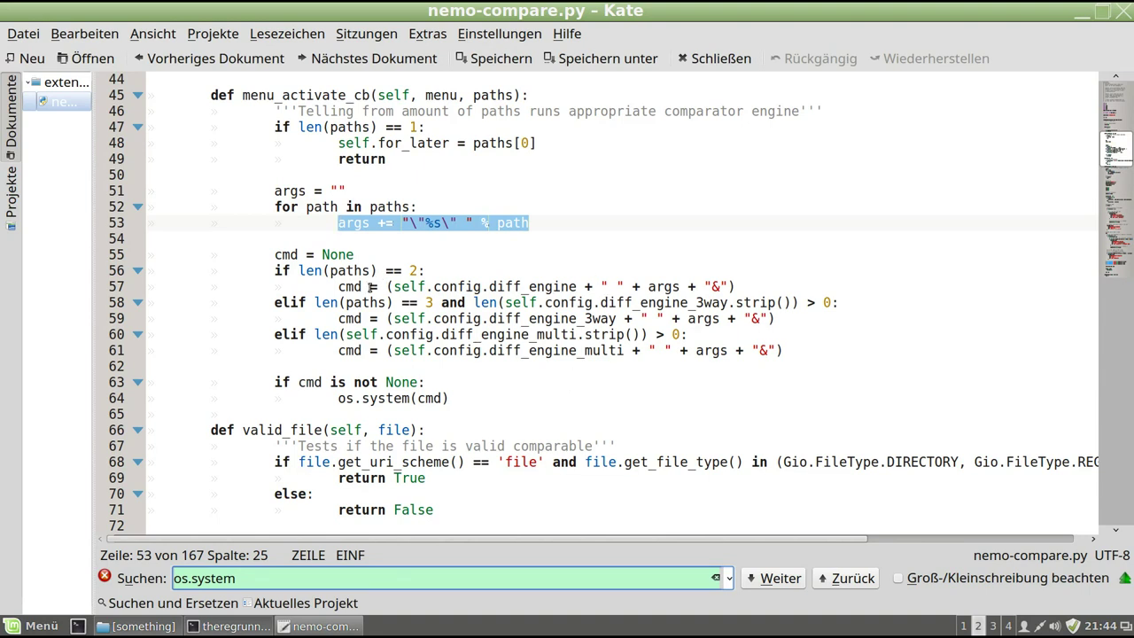
left_click_drag(648, 286, 682, 286)
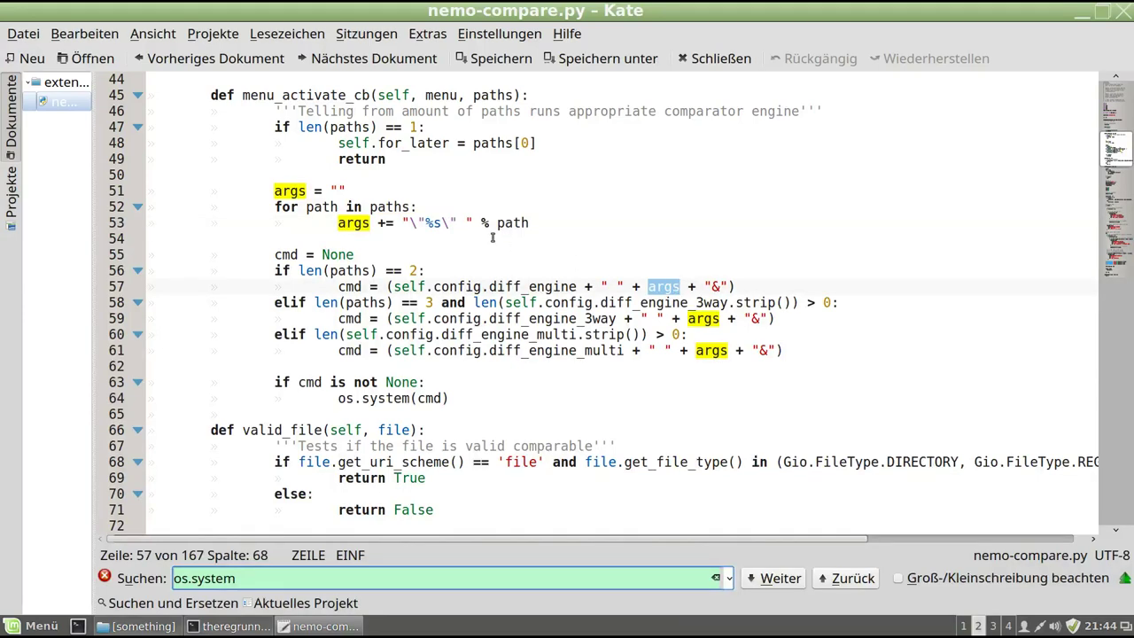